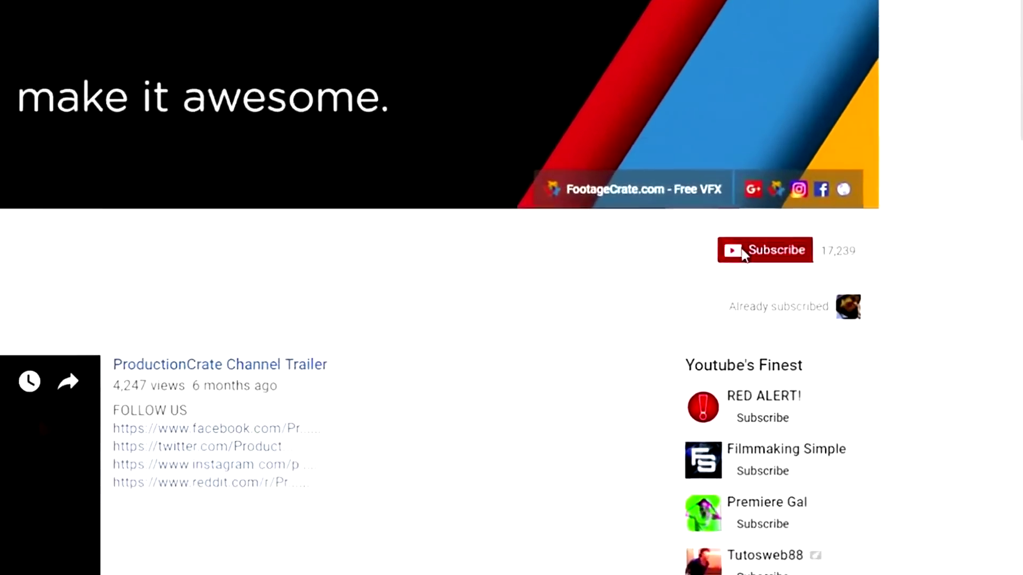
Subscribe to the ProductionCrate YouTube channel and save Occasional notifications.
click(840, 243)
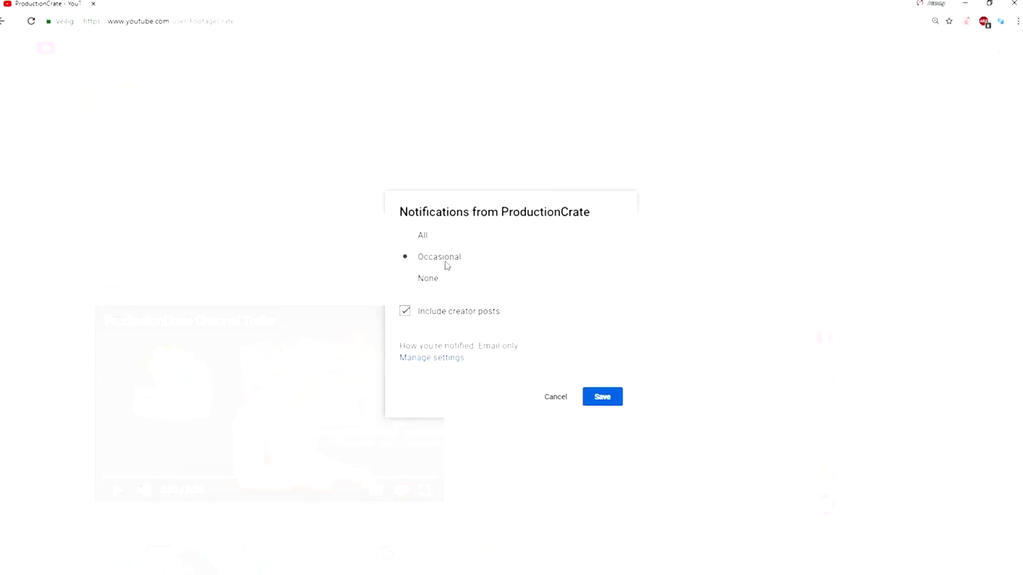
click(613, 397)
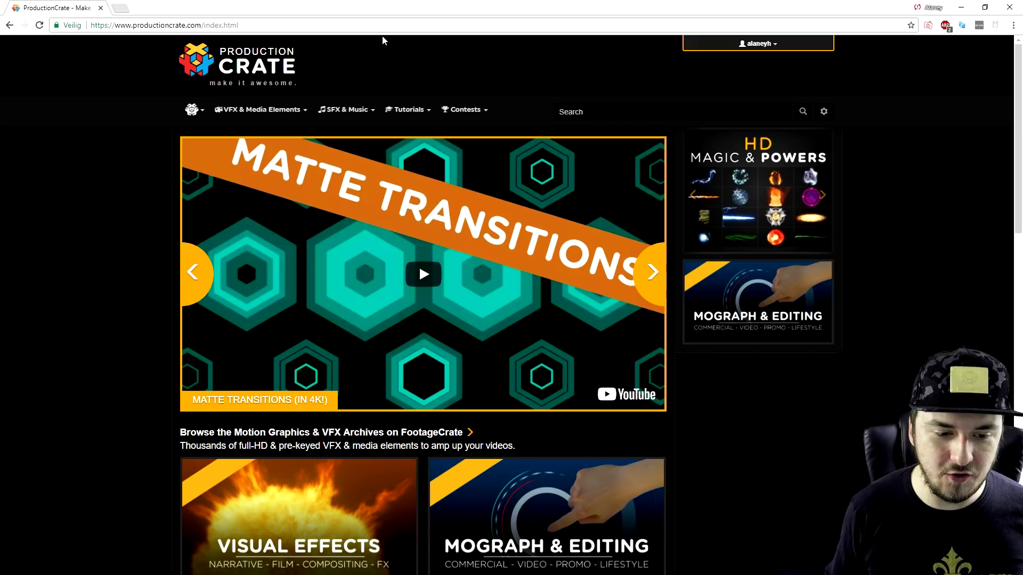
From the mograph logo results, preview Mograph Square Logo Accent 6 and show its download formats.
mouse_move(413, 110)
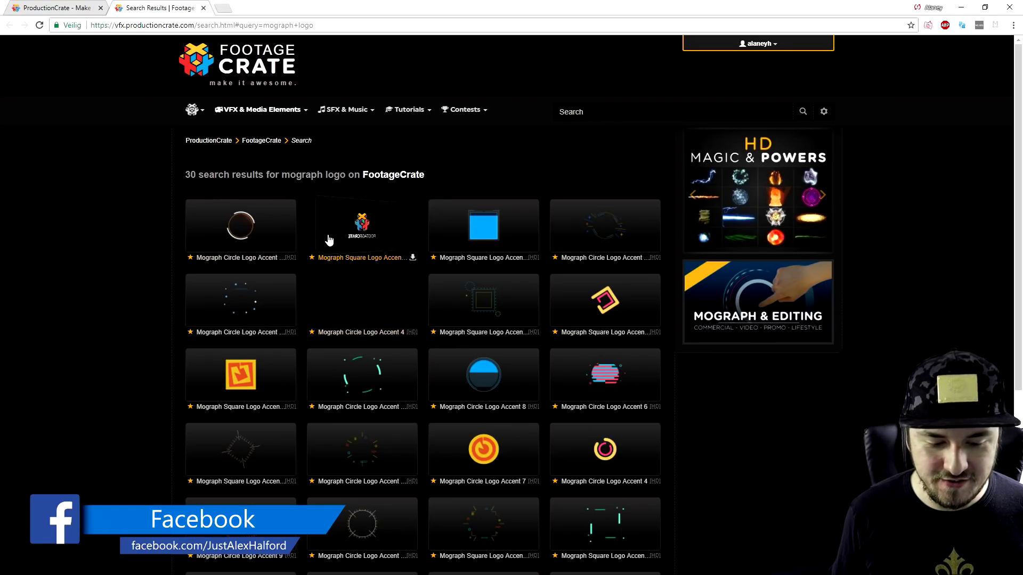
scroll(336, 240, down, 2)
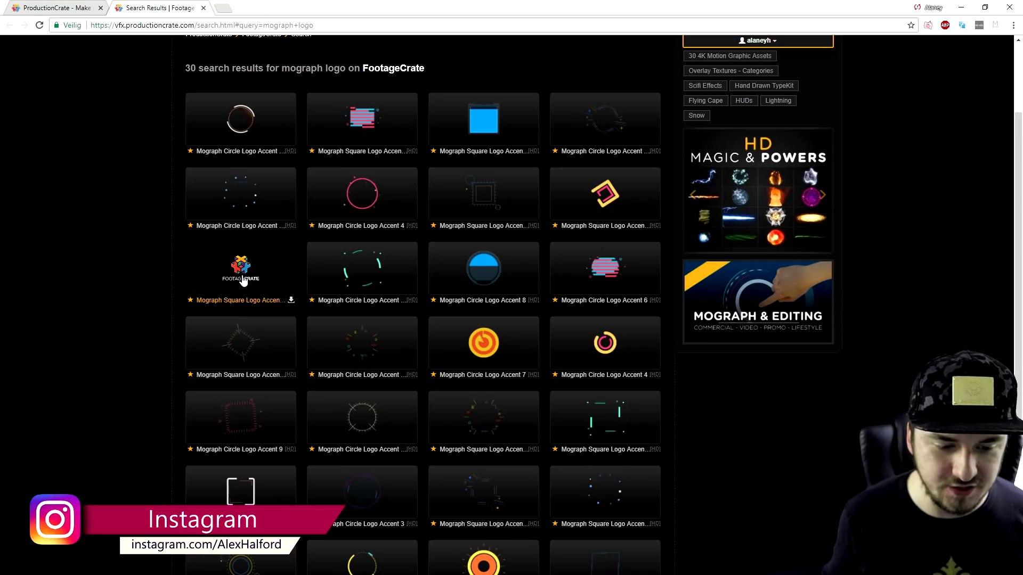
click(362, 129)
click(550, 418)
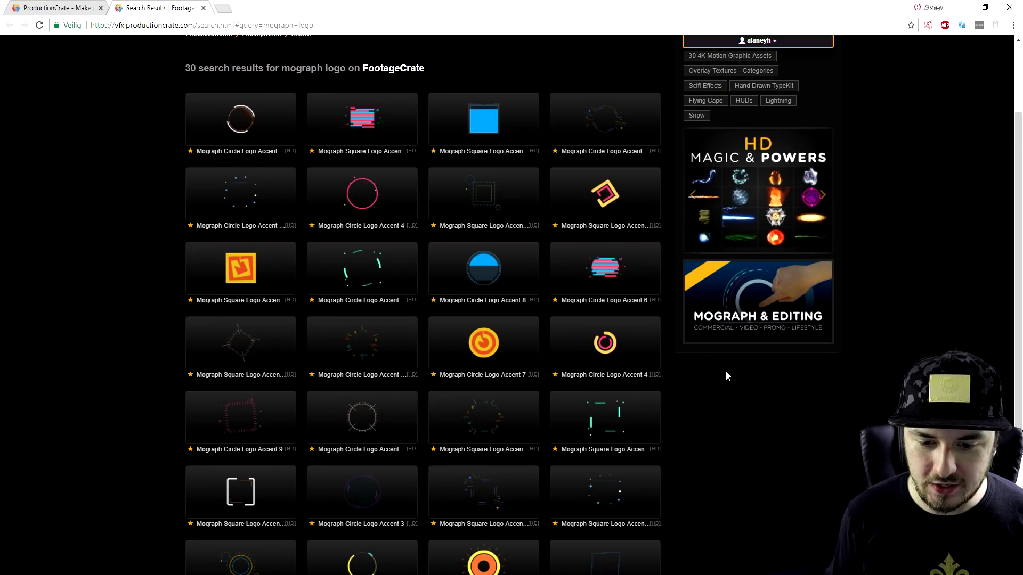
Preview Mograph Circle Logo Accent 15, show its MP4/MOV download formats, then close the preview.
mouse_move(599, 123)
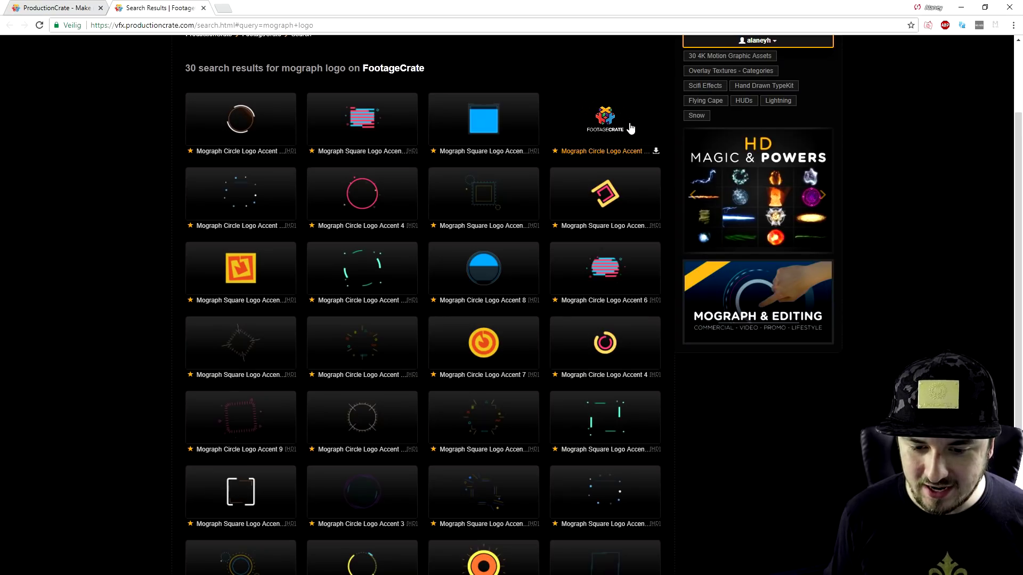
click(599, 123)
click(554, 416)
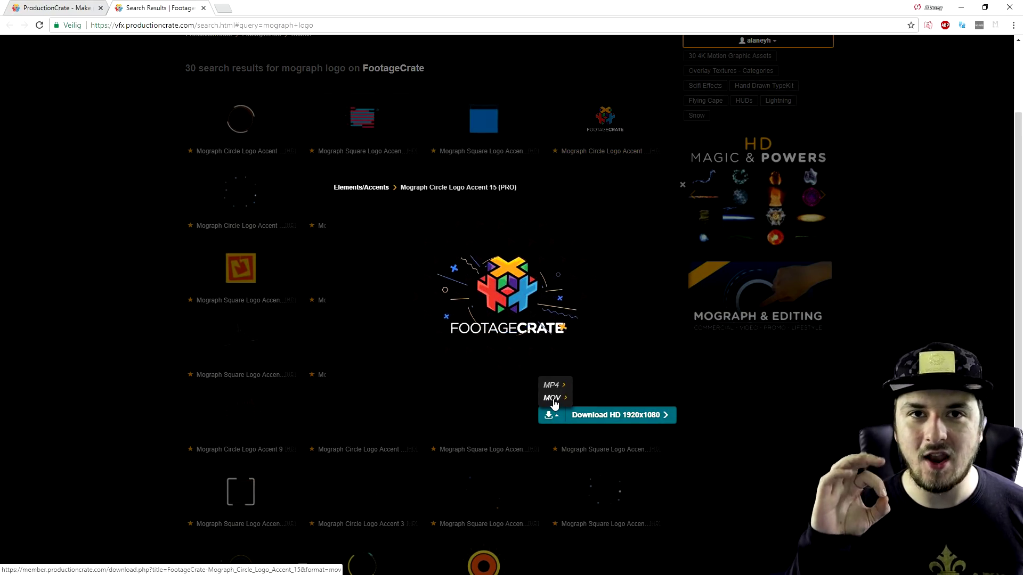
click(832, 405)
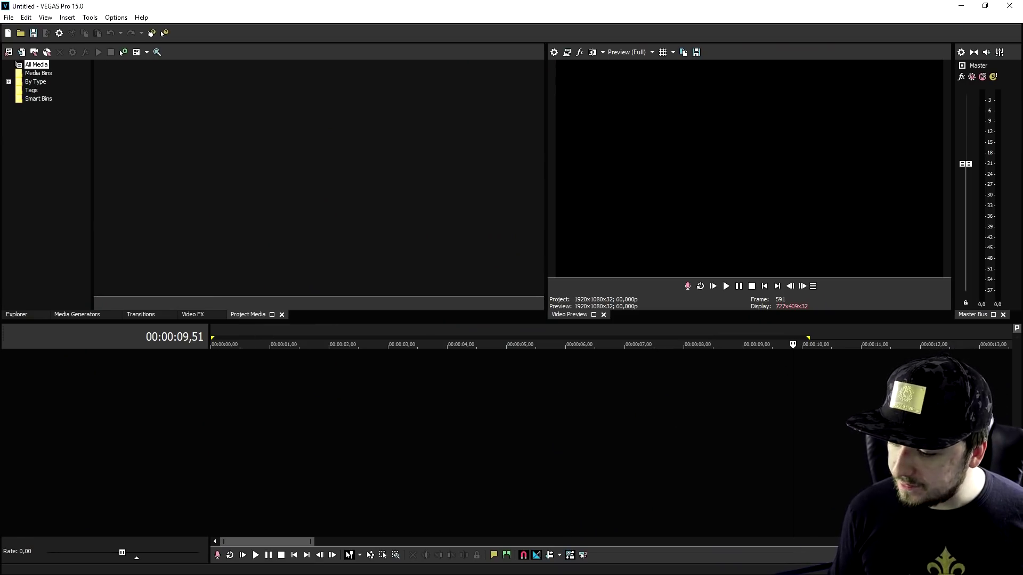
Move the empty project's timeline cursor back to 00:00:00,00.
click(765, 287)
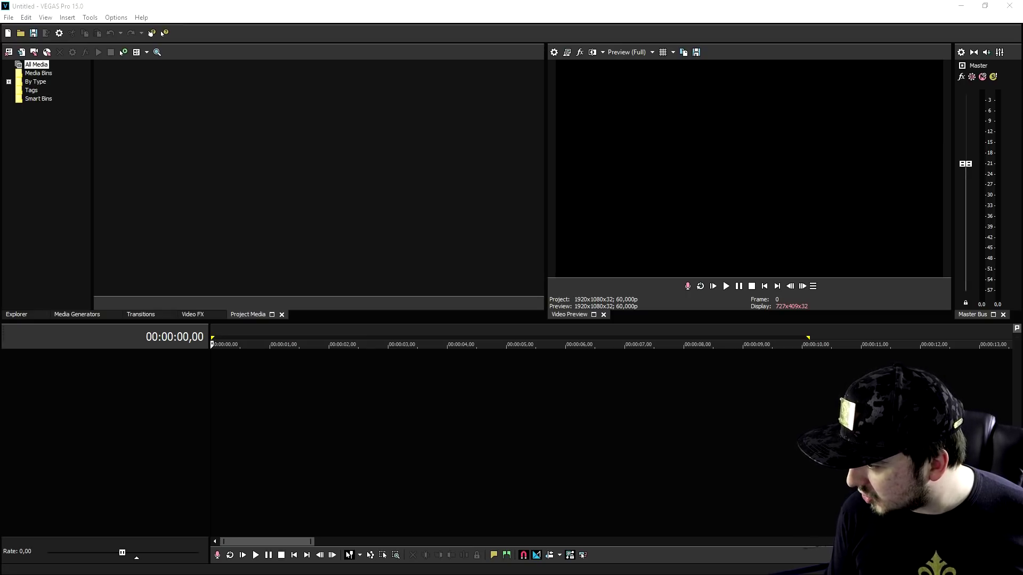
Drop the downloaded clips and INTRO SONG onto the timeline, with INTRO SONG at the start.
drag(676, 350, 407, 397)
click(411, 402)
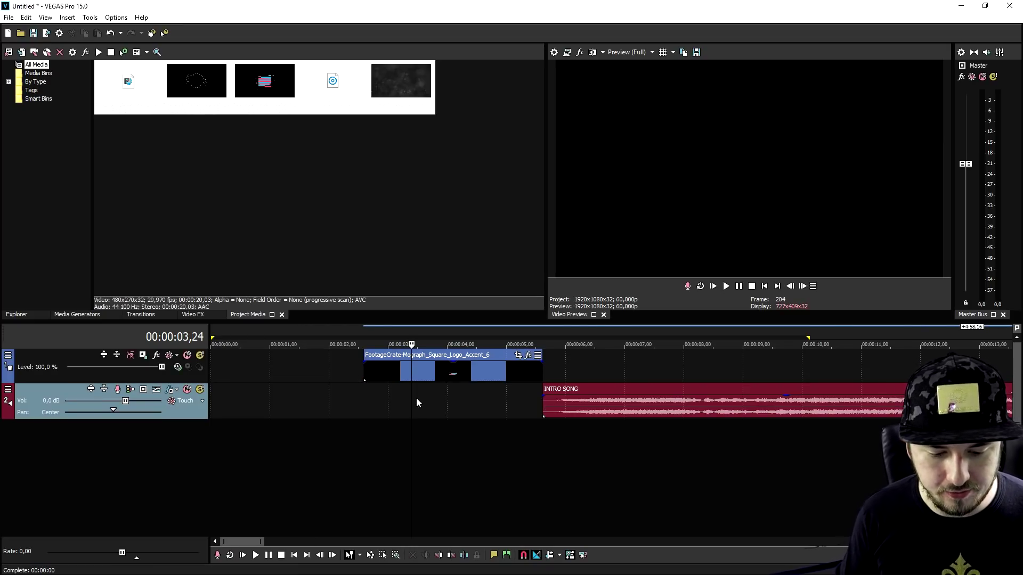
scroll(426, 399, down, 1)
scroll(533, 407, up, 2)
click(609, 414)
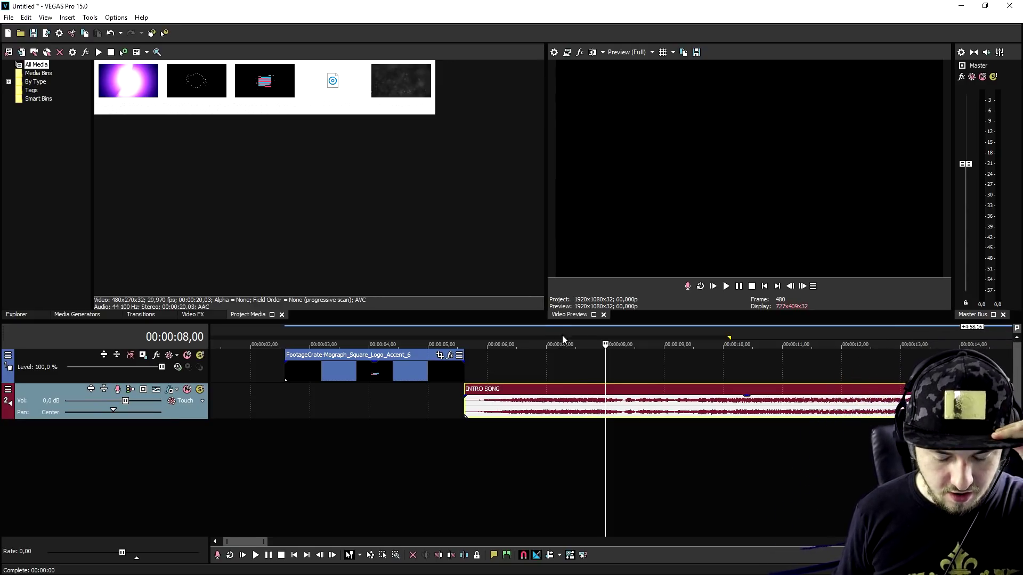
scroll(567, 326, down, 3)
drag(772, 401, 153, 403)
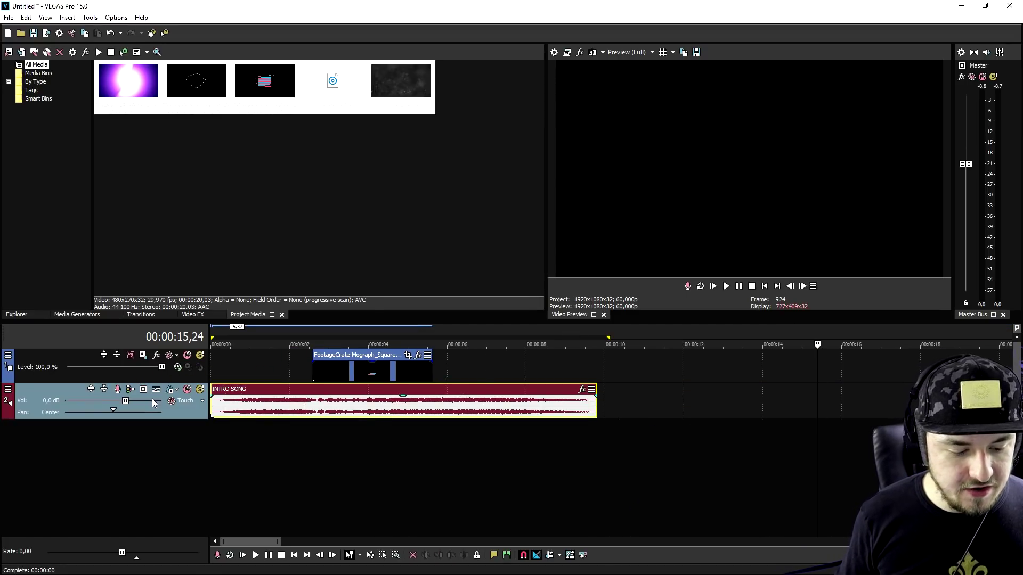
Place the Square Logo Accent 6 clip at about 11.7 s and play it back to check timing.
drag(344, 376, 615, 380)
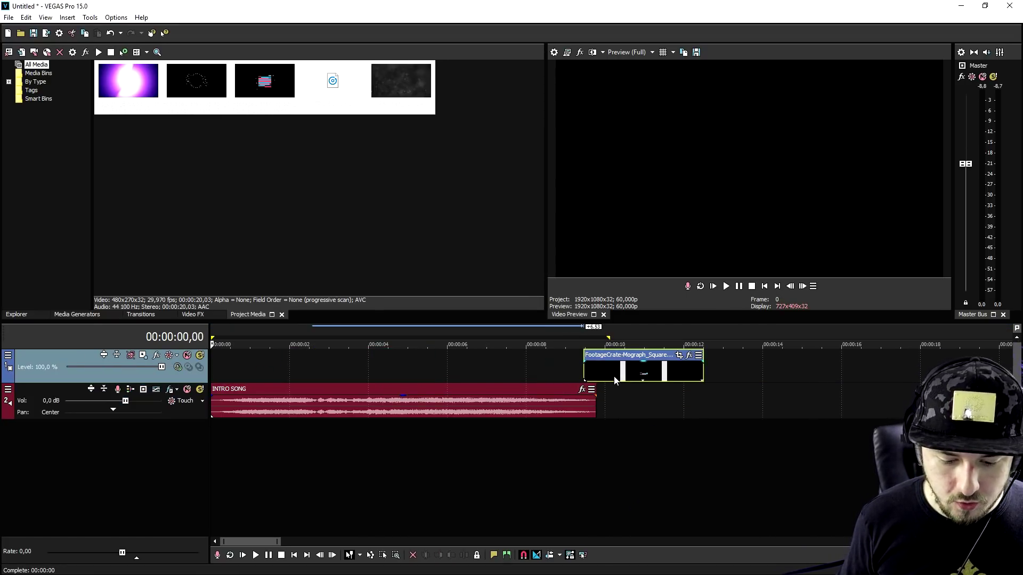
key(space)
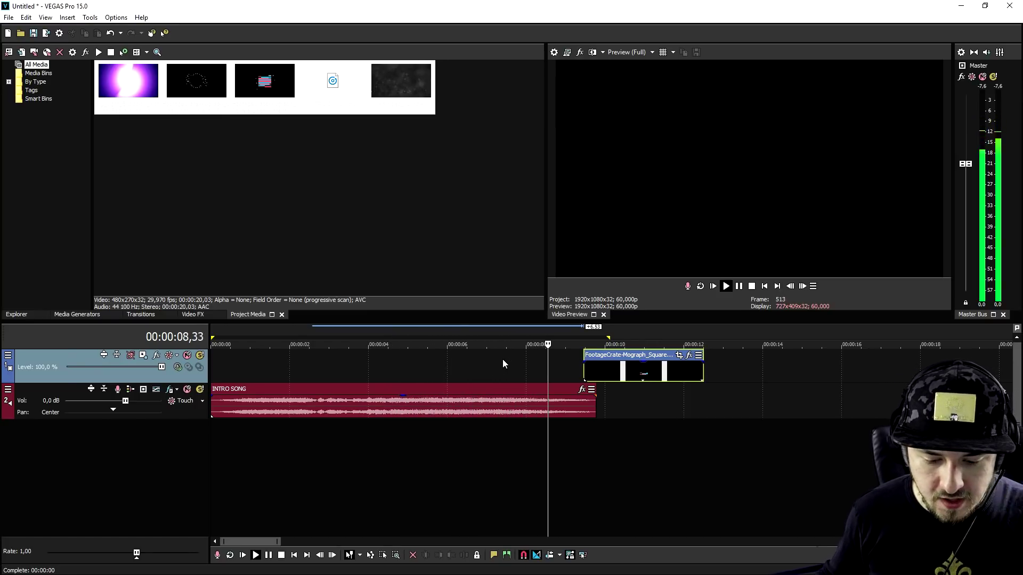
key(space)
drag(623, 381, 693, 385)
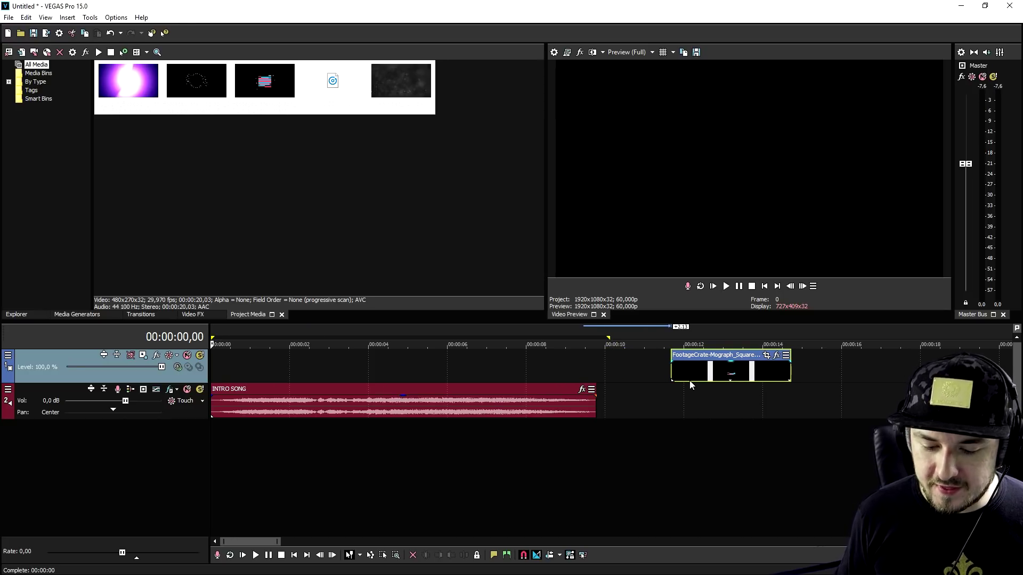
click(671, 371)
key(space)
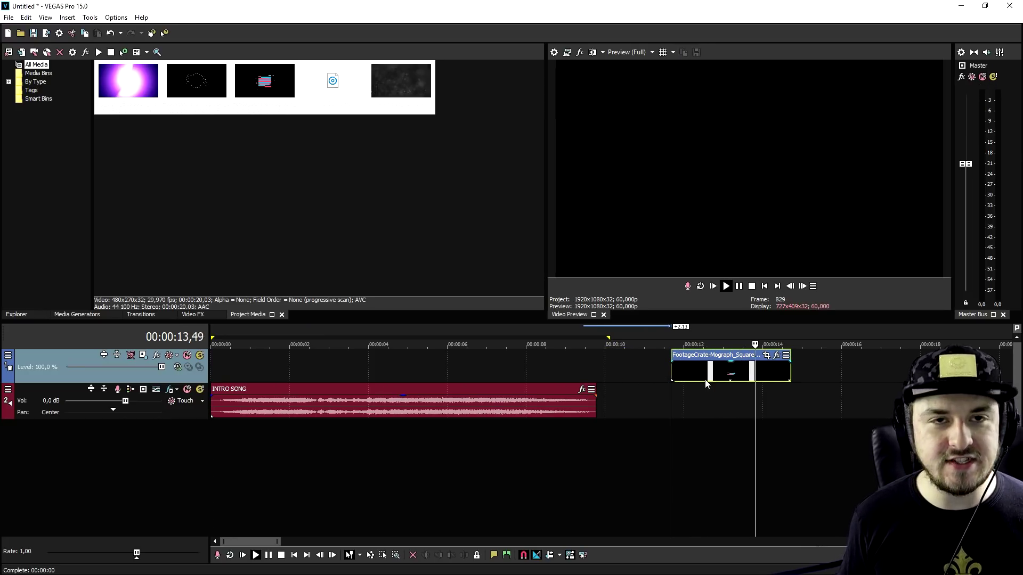
key(space)
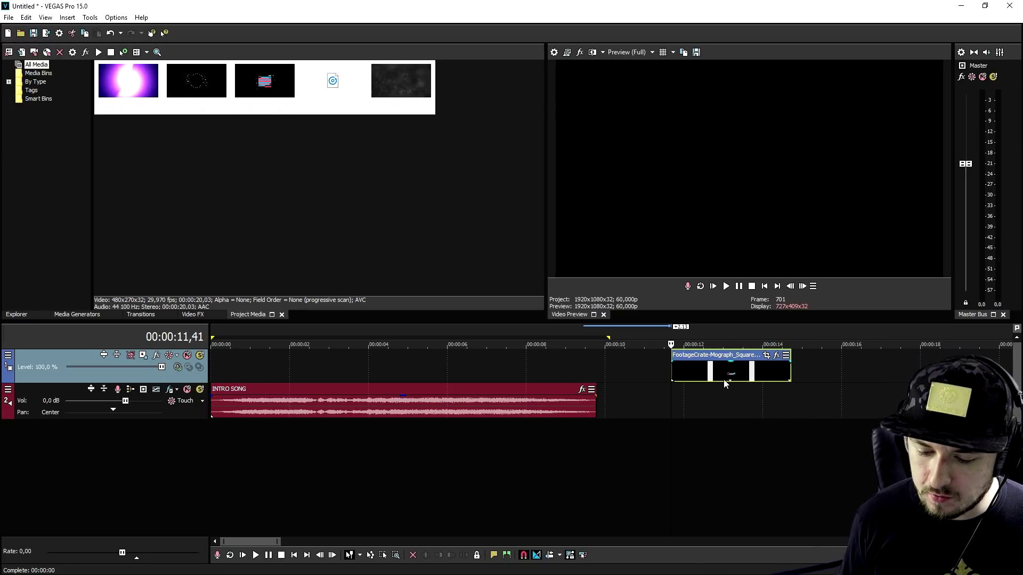
right_click(716, 375)
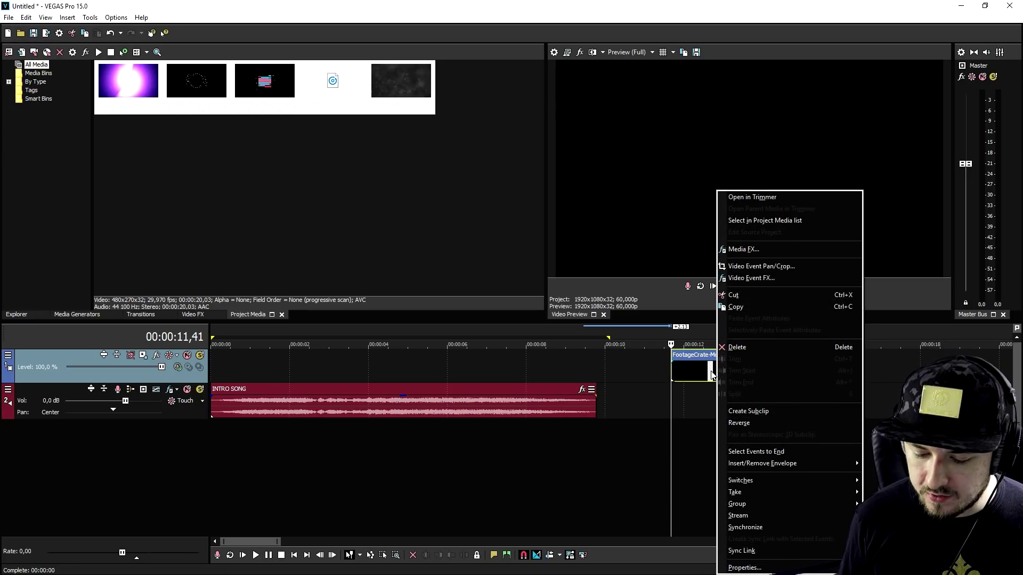
Move the Square Logo Accent 6 clip to the start of the timeline.
click(702, 376)
drag(738, 377, 238, 367)
click(762, 287)
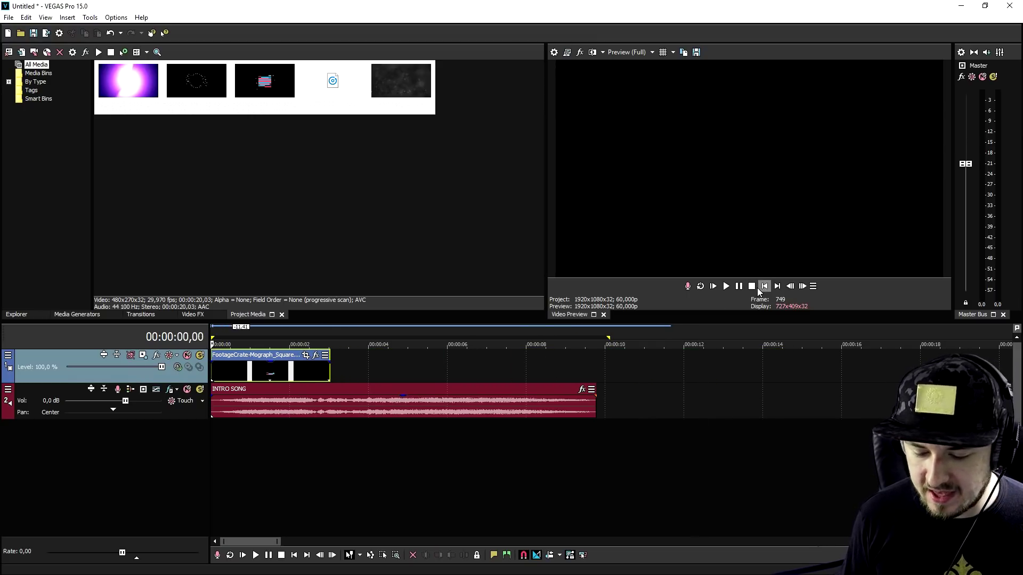
scroll(410, 368, up, 2)
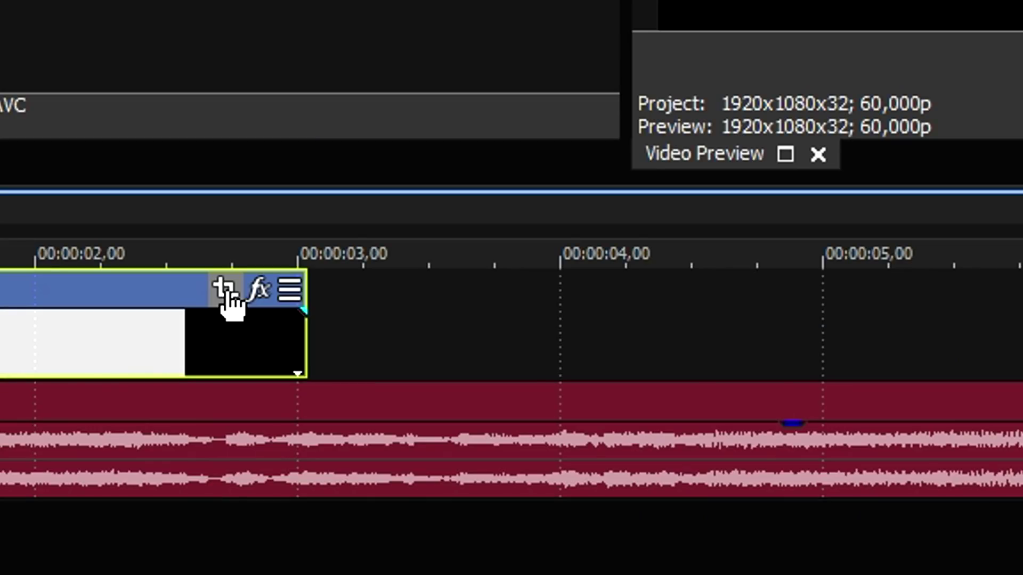
Shrink the logo clip's Pan/Crop frame to 708,4 × 398,5 near its end, then play it back.
click(227, 290)
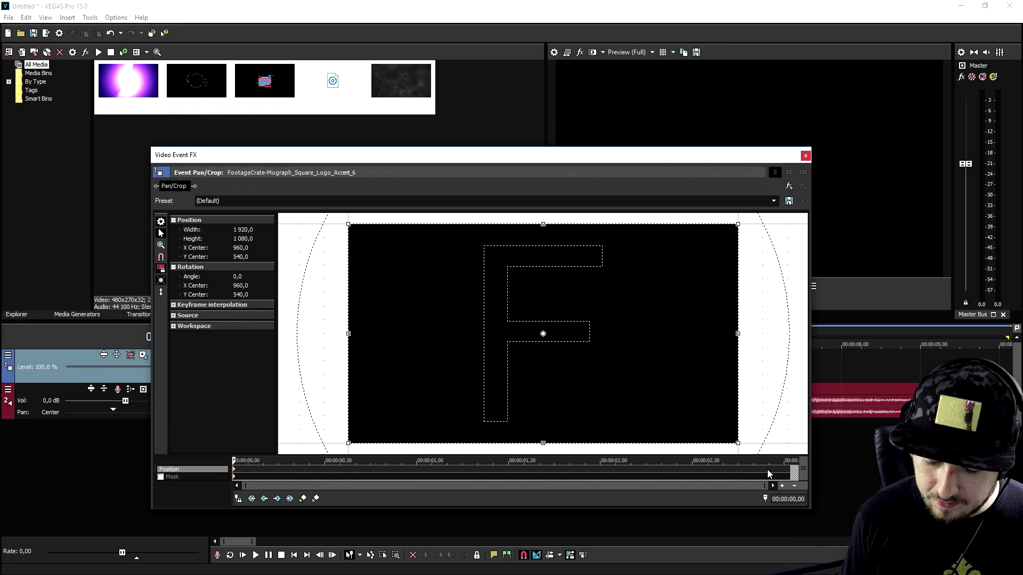
click(770, 469)
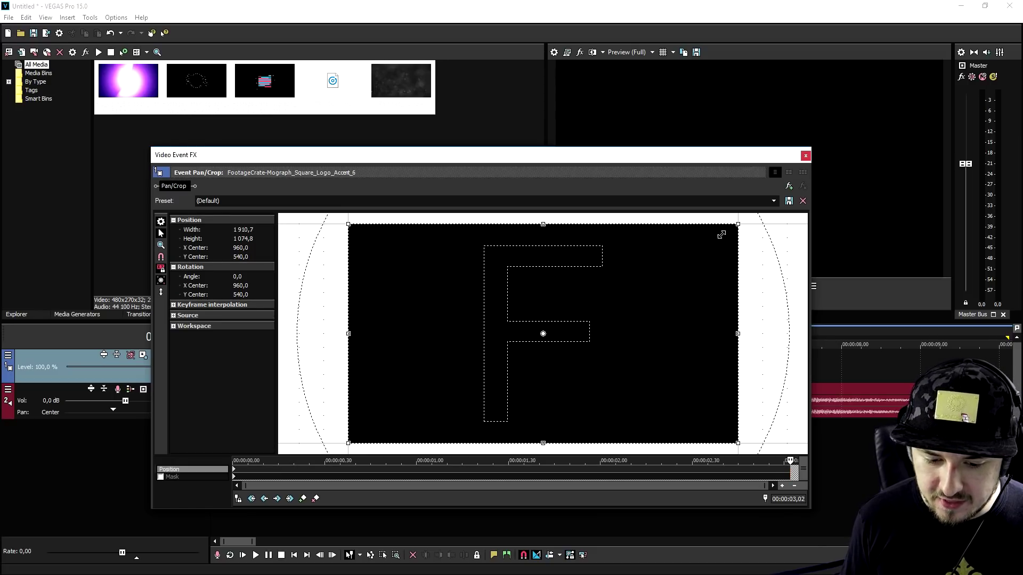
drag(630, 285, 615, 290)
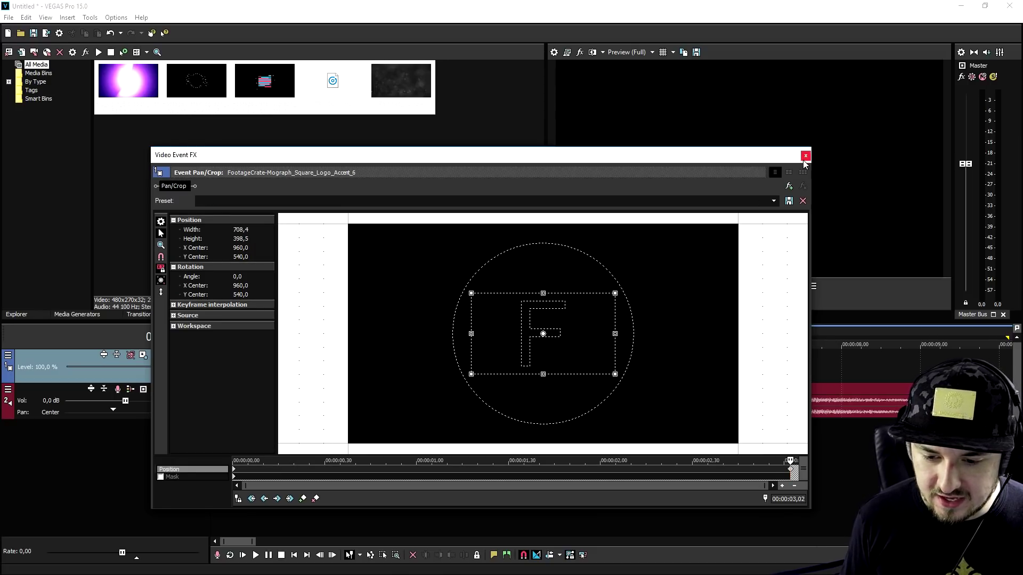
click(806, 155)
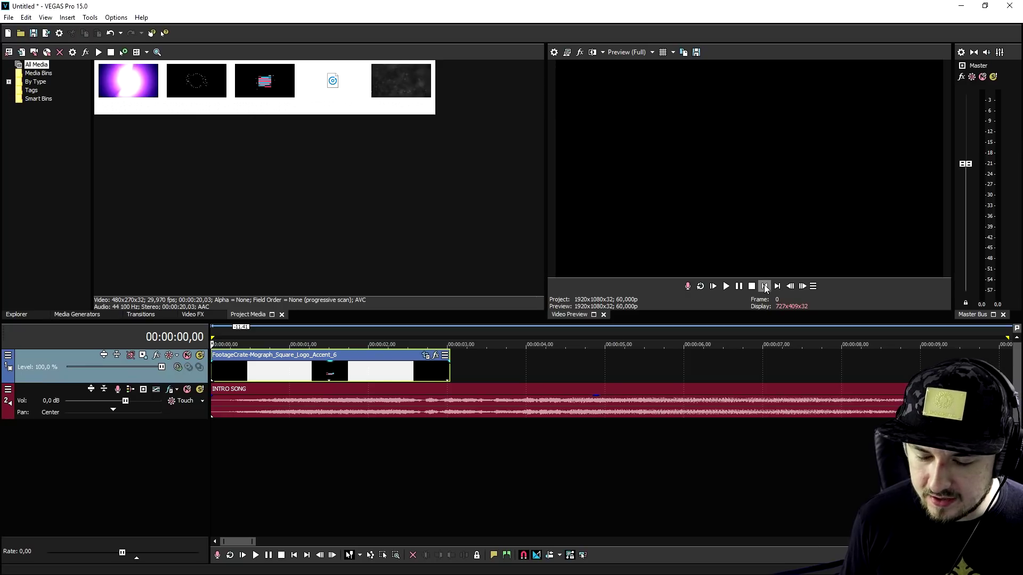
key(space)
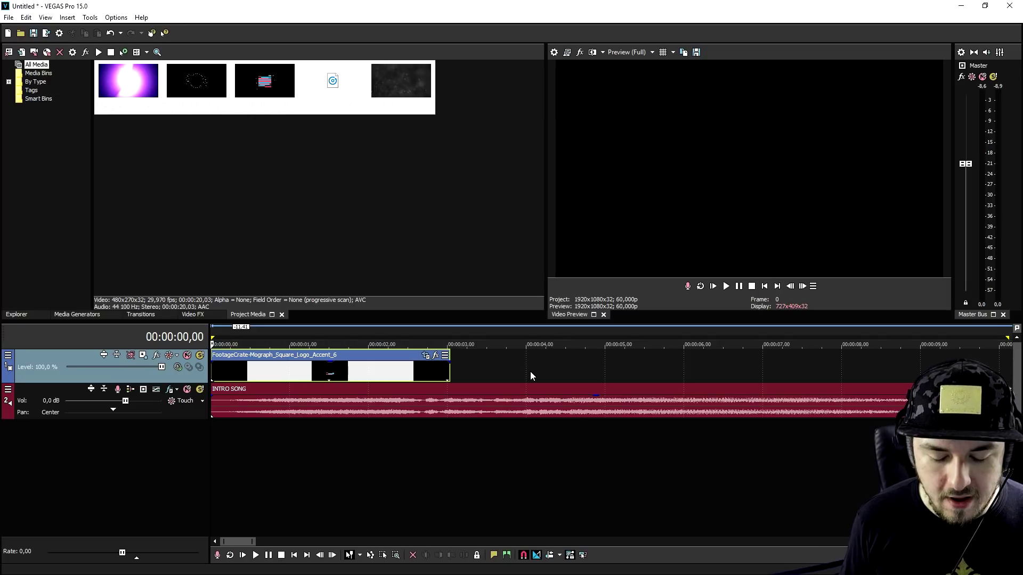
Place the Big_Light_Explosion_Motion_Background clip right after the logo accent at 4 seconds.
click(526, 369)
scroll(558, 378, down, 4)
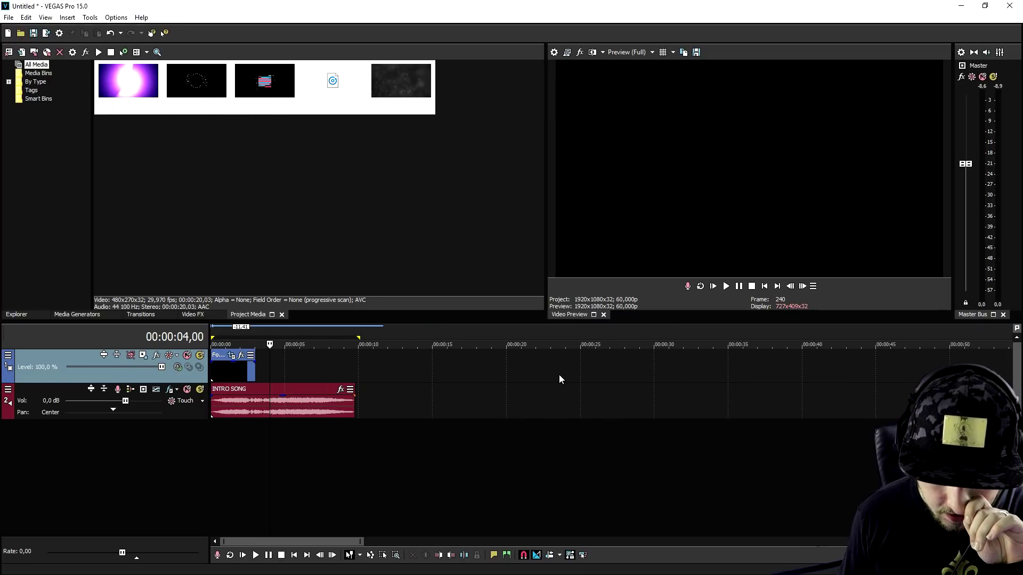
scroll(560, 379, down, 6)
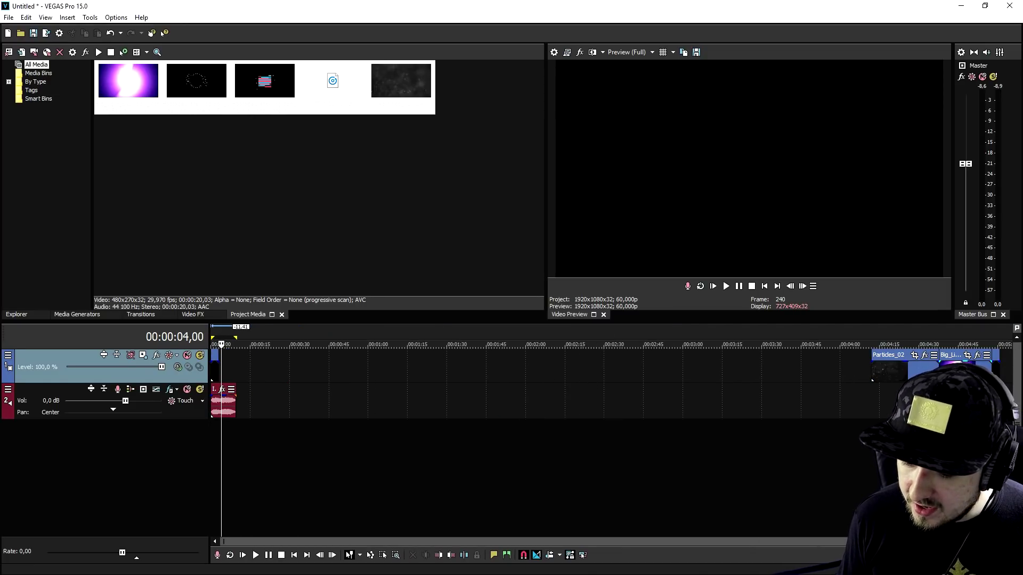
drag(955, 369, 310, 369)
scroll(684, 382, up, 6)
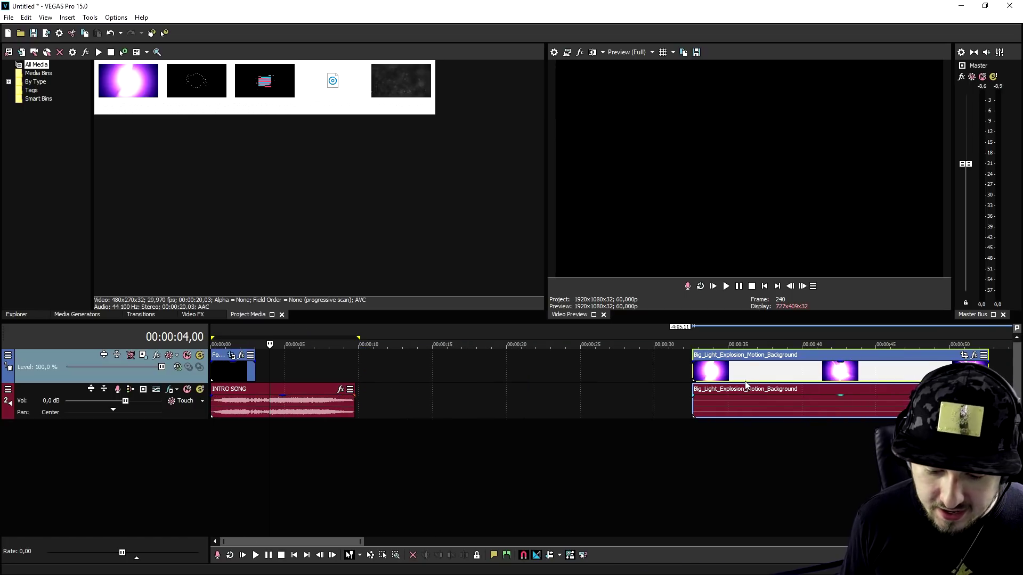
drag(685, 383, 326, 382)
click(388, 405)
drag(388, 404, 395, 405)
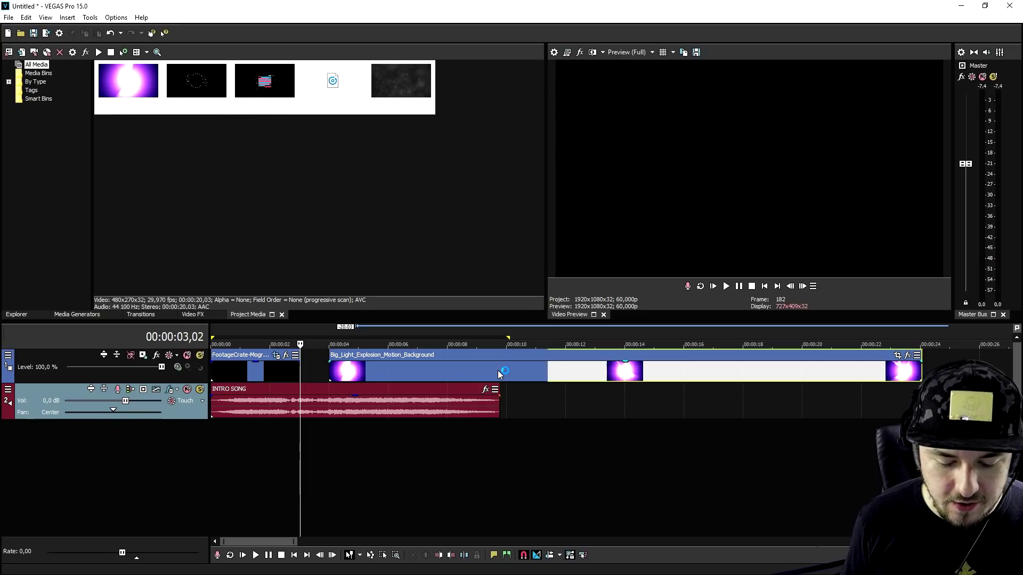
Split the explosion clip at 00:00:09,47 and delete the remainder.
click(499, 369)
key(s)
key(Delete)
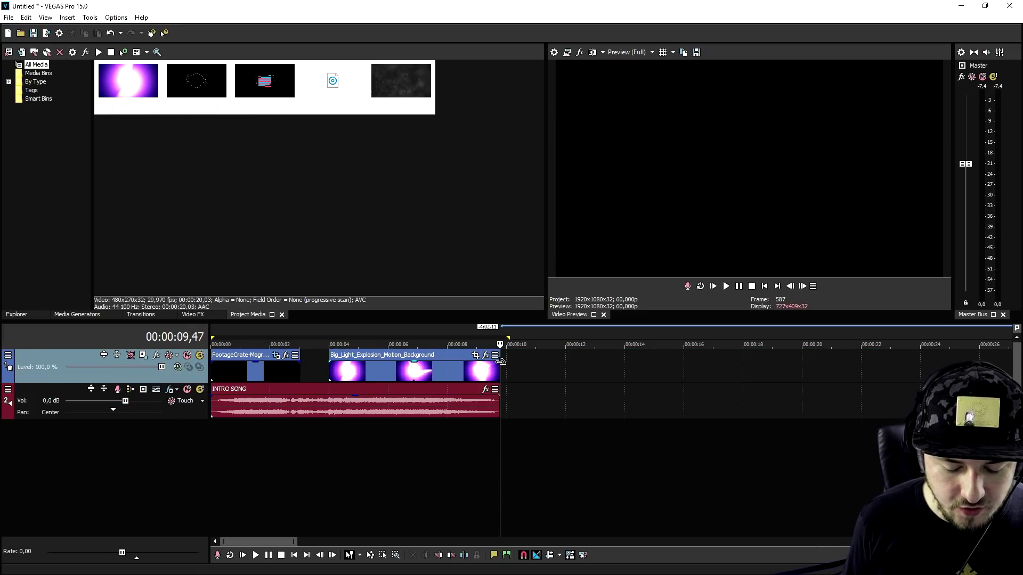
Fade out the end of the explosion clip and insert a new video track.
drag(500, 360, 482, 360)
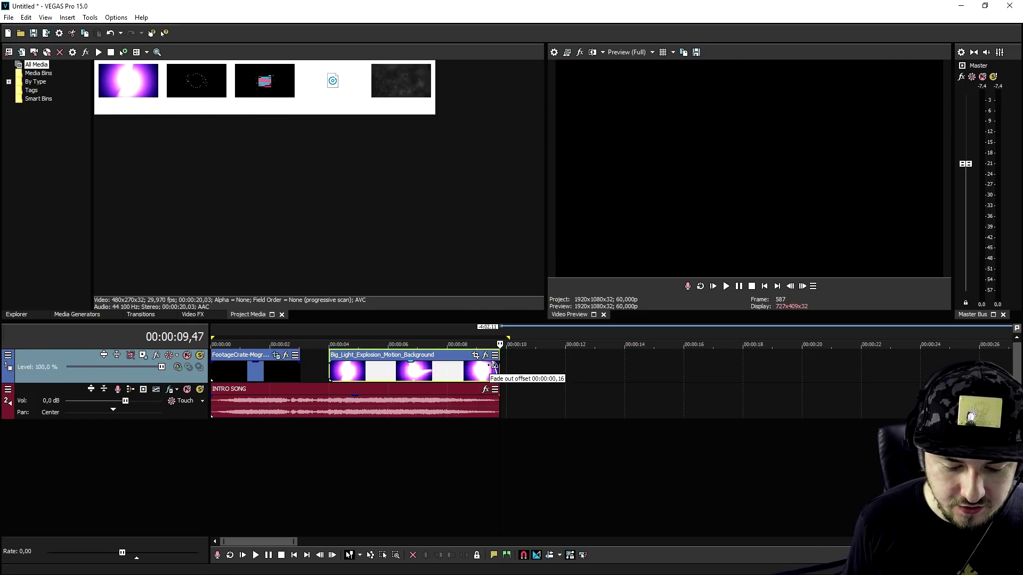
right_click(542, 369)
click(618, 454)
Put Particles_02 on the new track from 00:00:04 to the explosion's end, with a fade-out.
scroll(643, 413, down, 8)
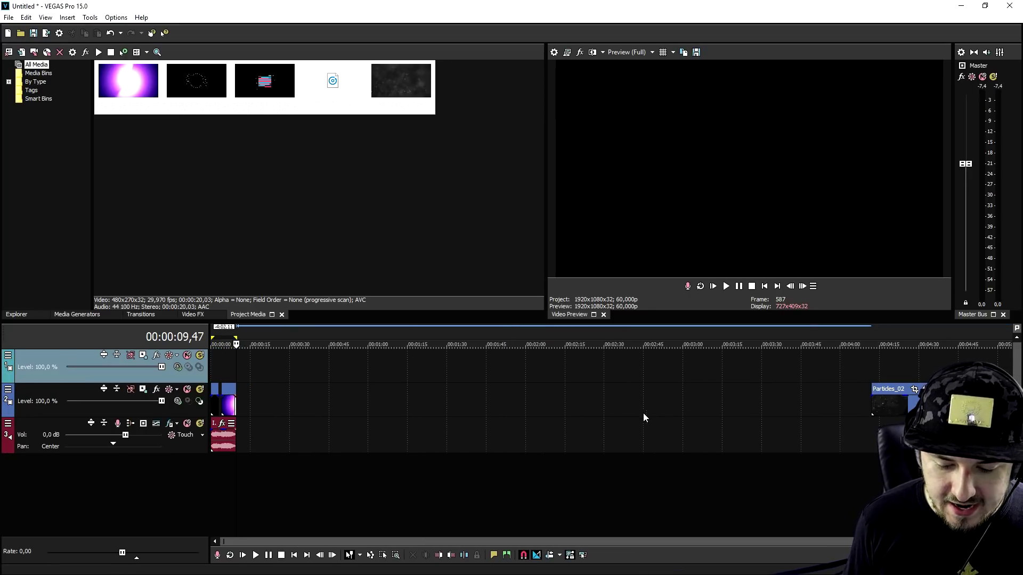
drag(883, 402, 270, 366)
scroll(645, 381, up, 8)
drag(646, 382, 351, 365)
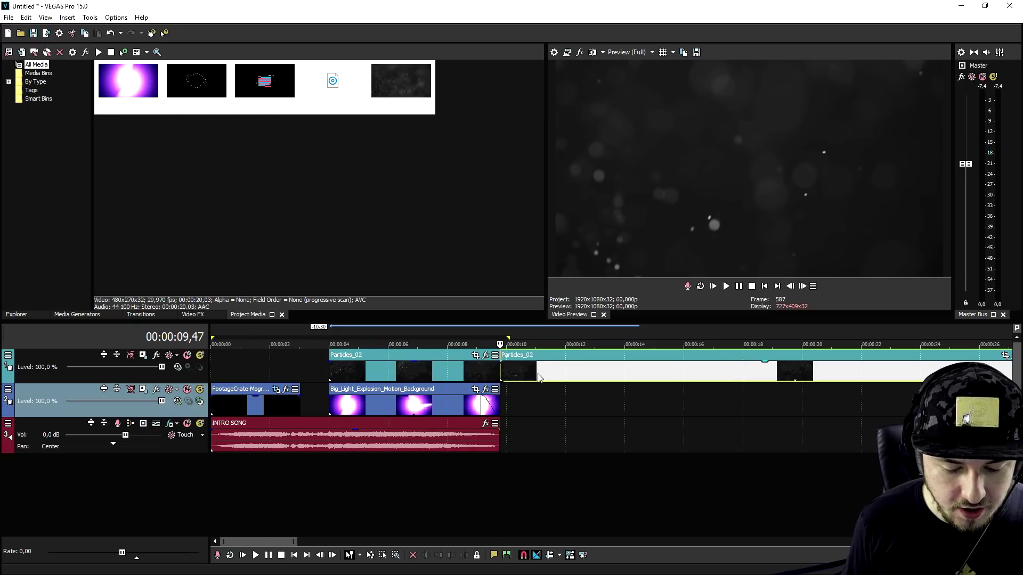
key(Delete)
scroll(536, 423, up, 4)
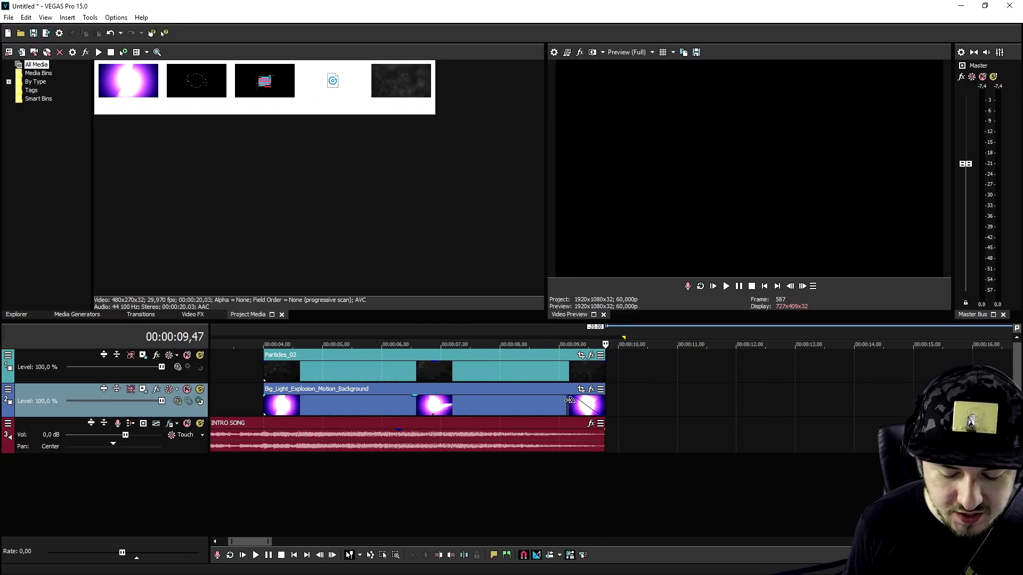
drag(604, 355, 568, 358)
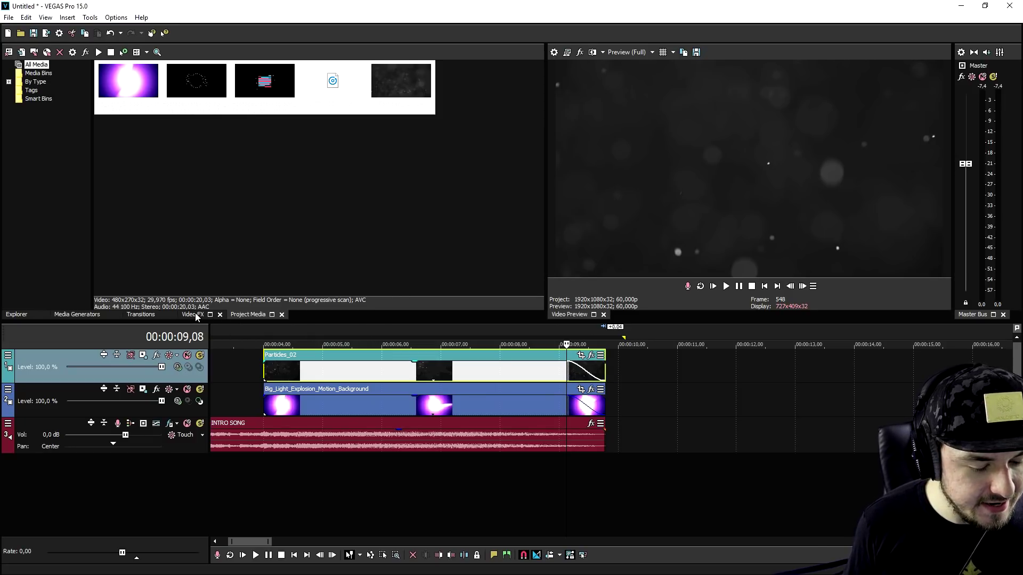
Apply Brightness and Contrast (Default) to Particles_02 and raise Contrast to 0,469.
click(191, 314)
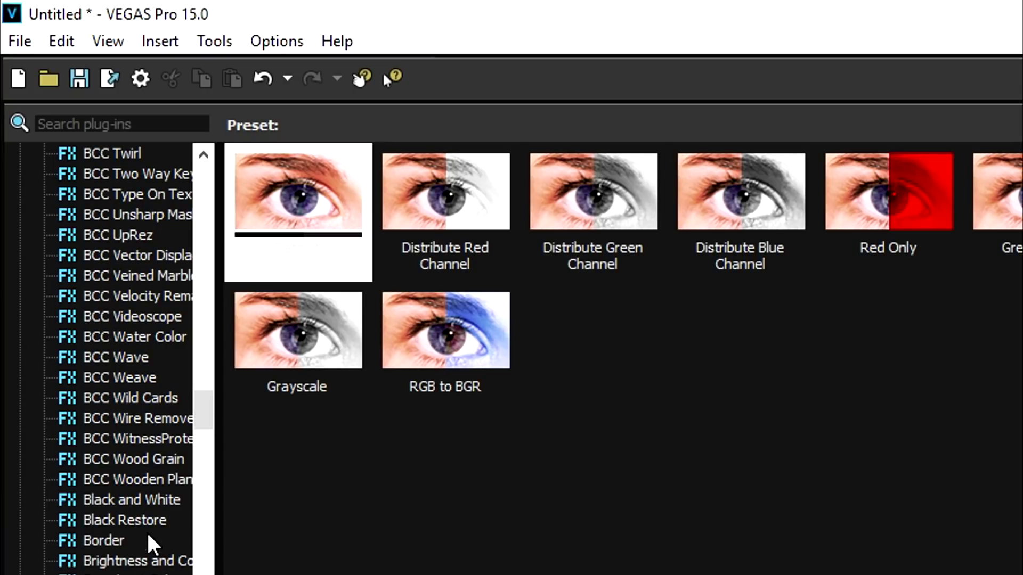
click(133, 560)
drag(295, 194, 937, 574)
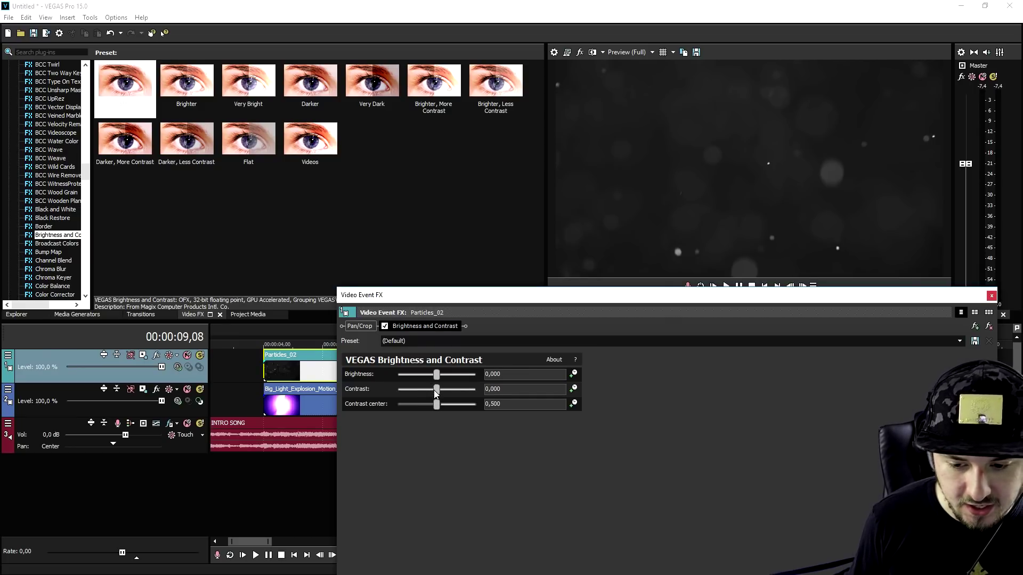
drag(434, 390, 444, 392)
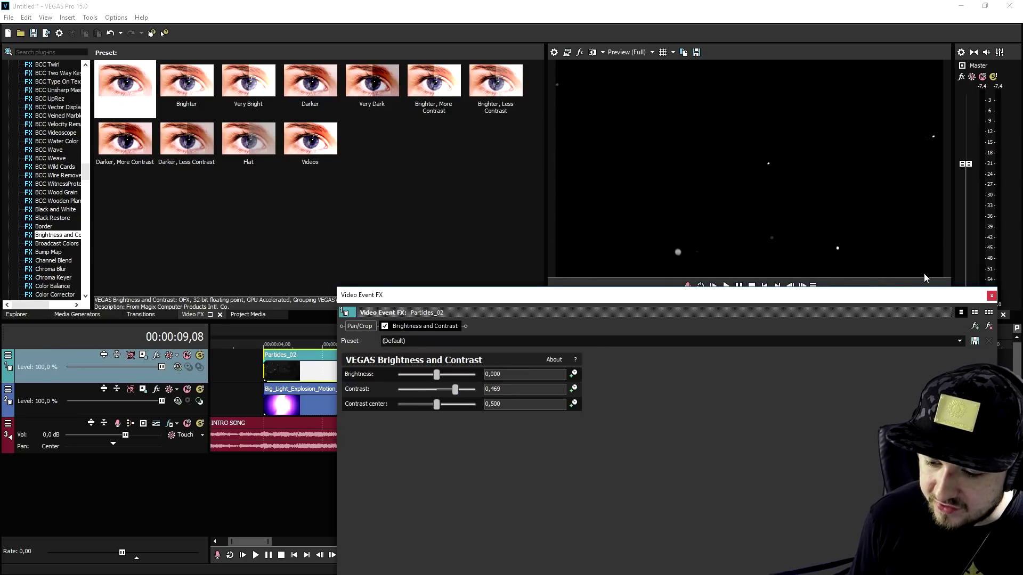
click(992, 297)
click(430, 369)
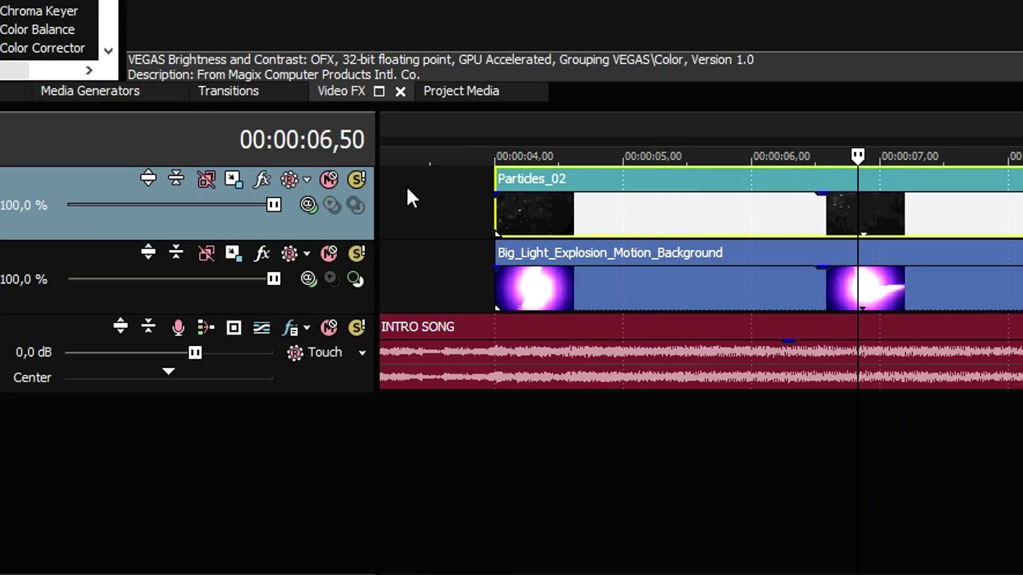
Set the Particles_02 track's compositing mode to Screen.
click(314, 208)
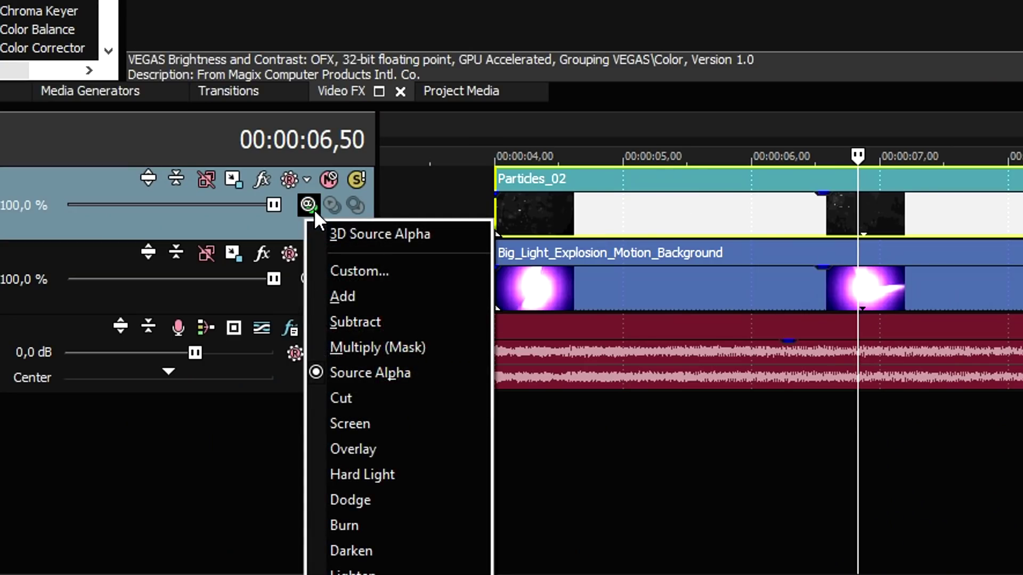
click(441, 412)
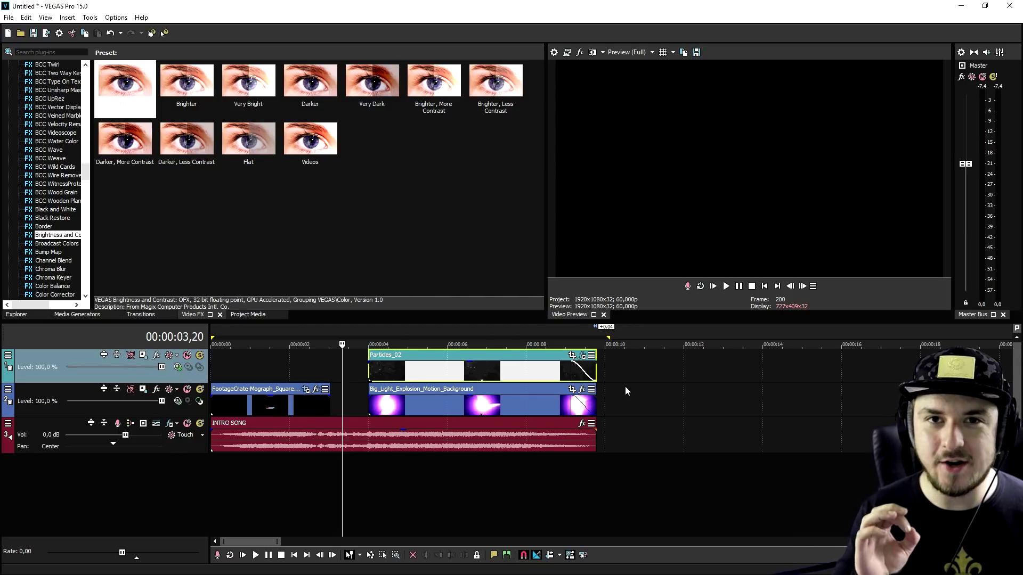
Insert a new top video track and set the playhead to 00:00:05,49 for the circle logo accent.
click(618, 374)
right_click(618, 374)
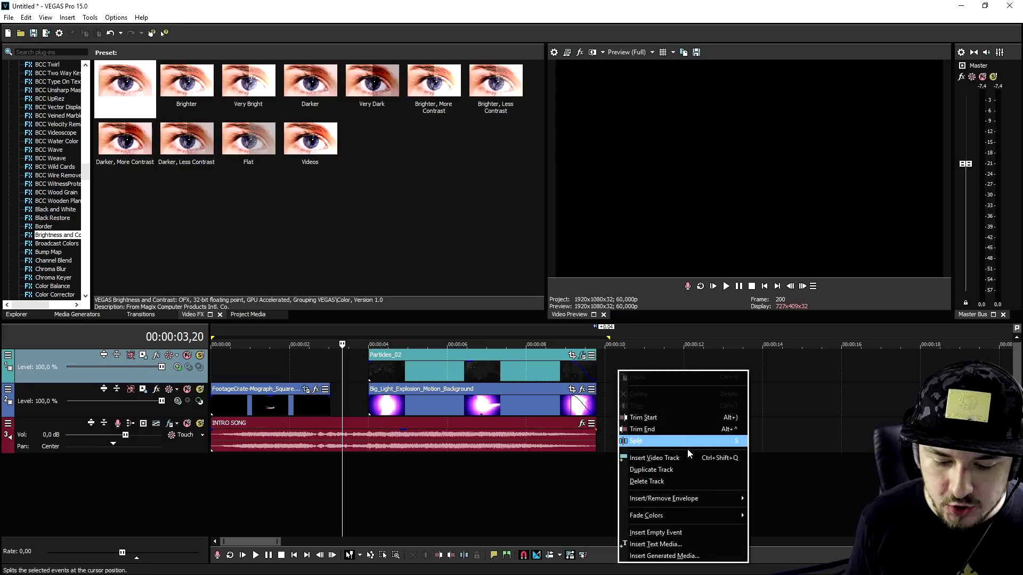
click(679, 458)
scroll(395, 372, up, 3)
scroll(395, 372, up, 2)
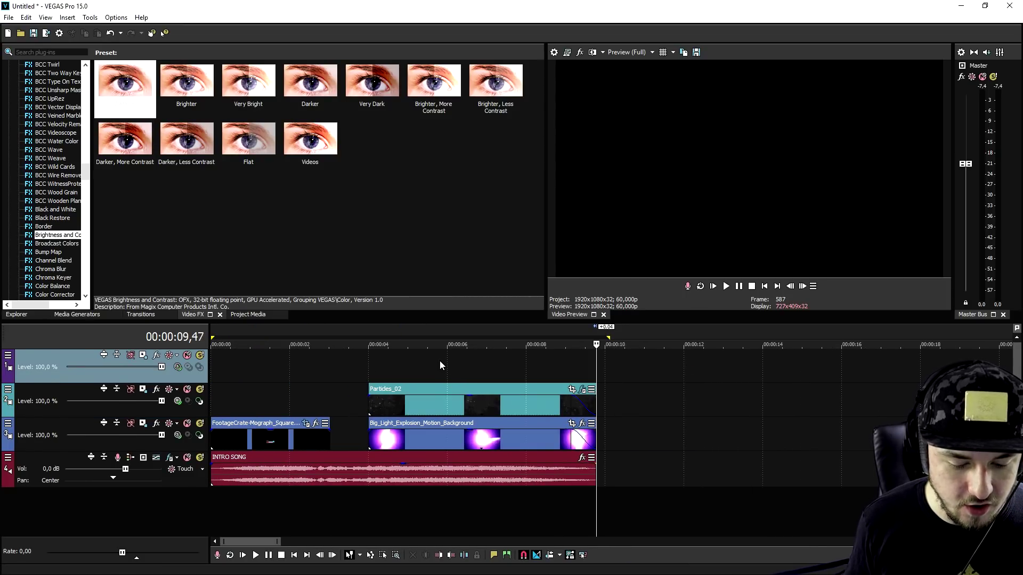
click(440, 360)
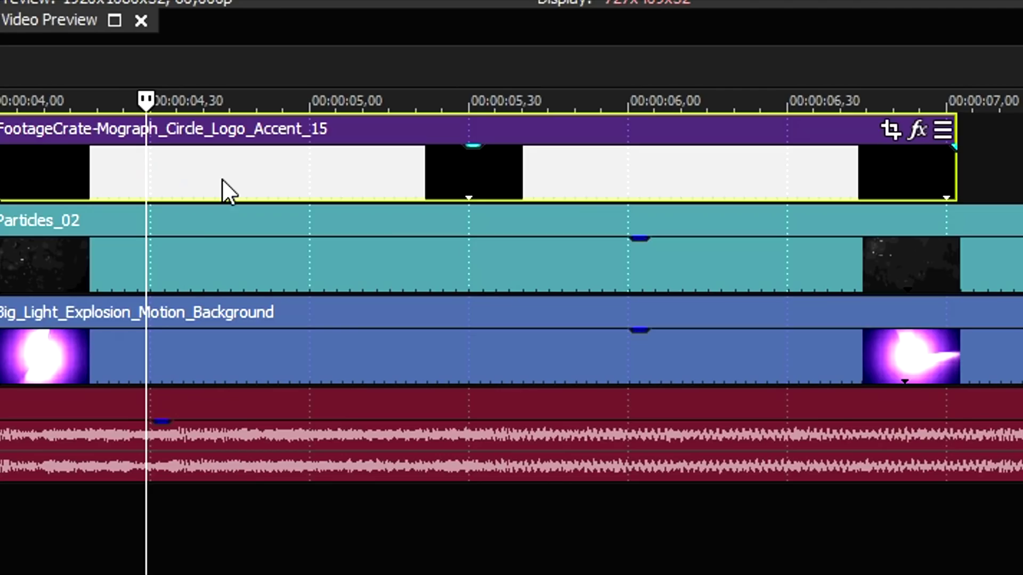
scroll(613, 371, down, 2)
Set the Circle Logo Accent 15 clip's media alpha channel to Straight (unmatted).
right_click(571, 374)
click(618, 568)
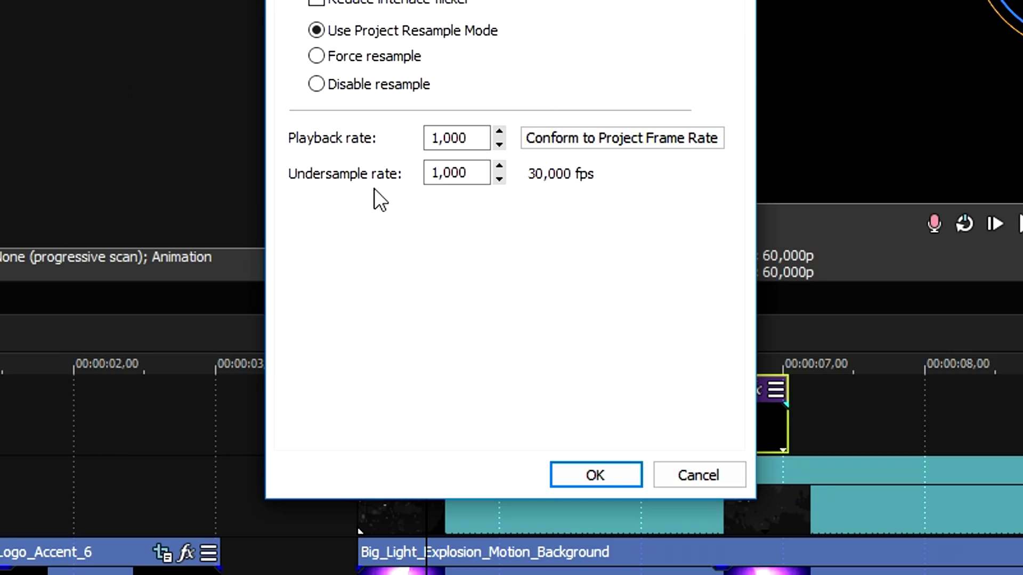
key(ctrl+Tab)
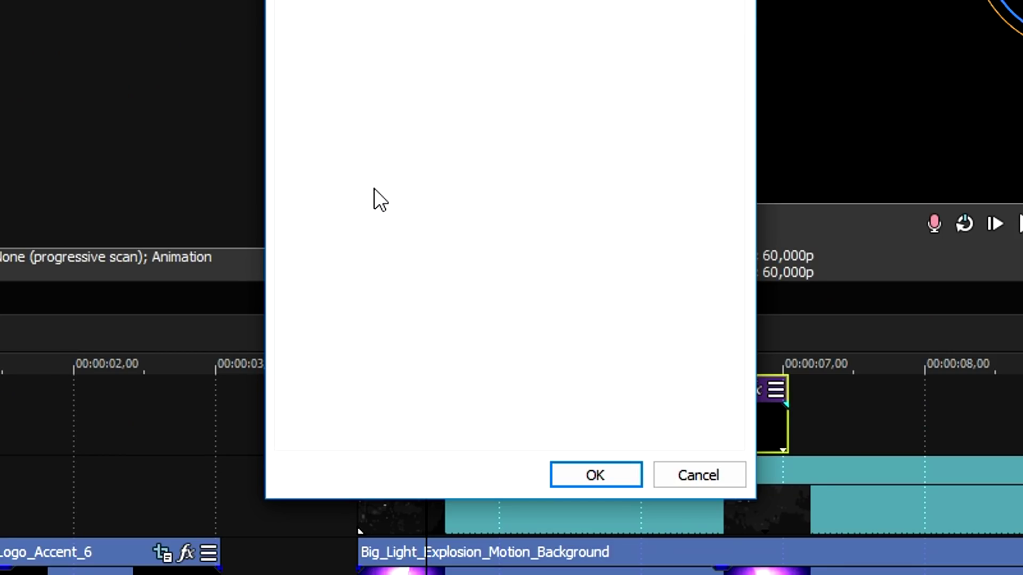
click(527, 258)
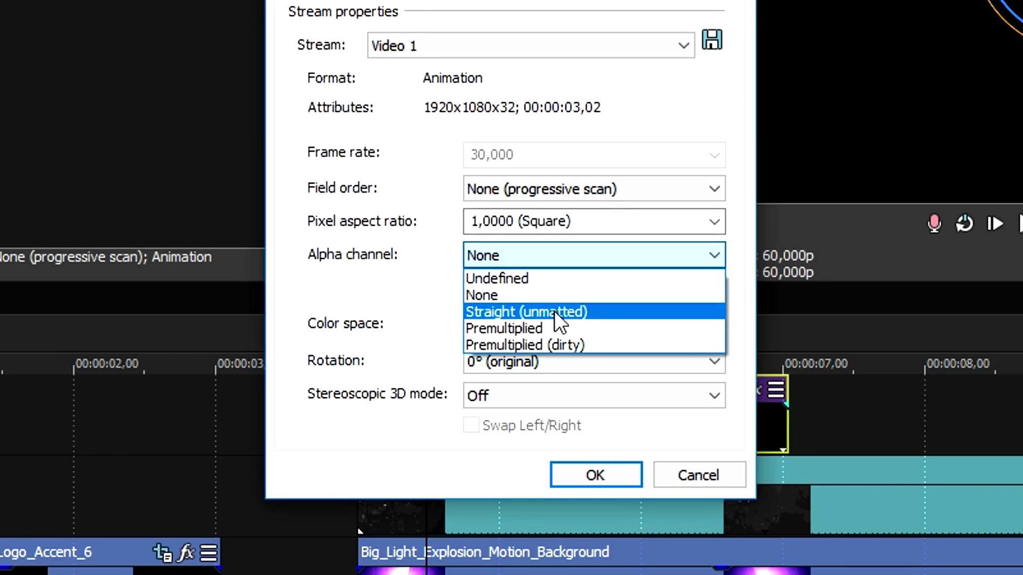
click(554, 312)
click(595, 475)
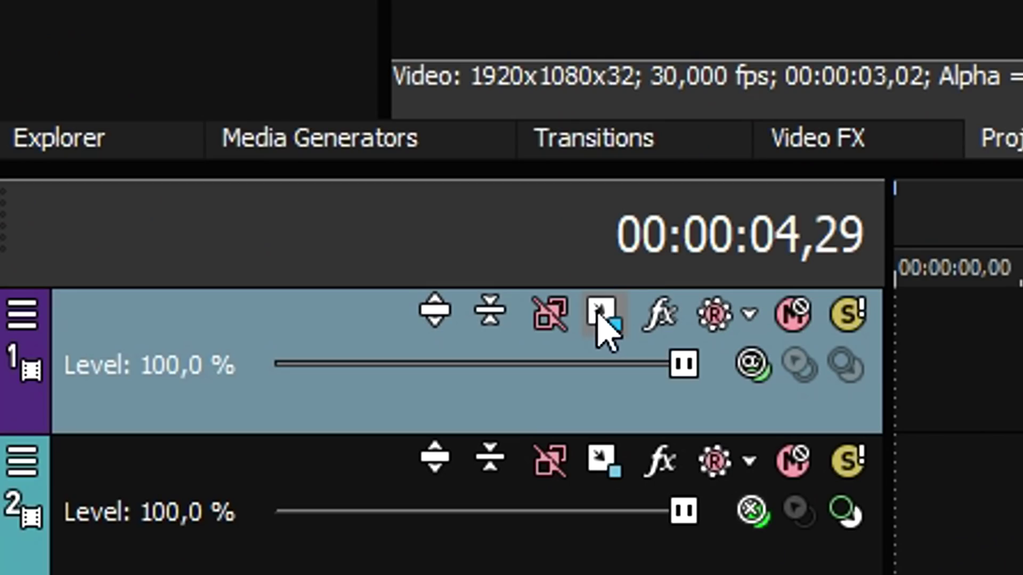
click(141, 355)
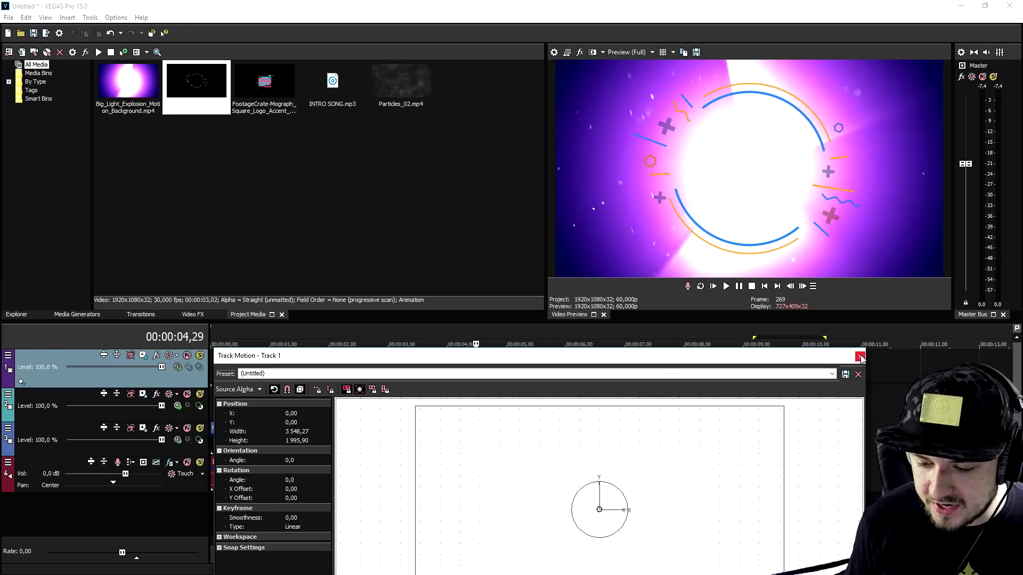
Close Track Motion with the circle accent at 3548x1996 and return the playhead to the start.
click(861, 356)
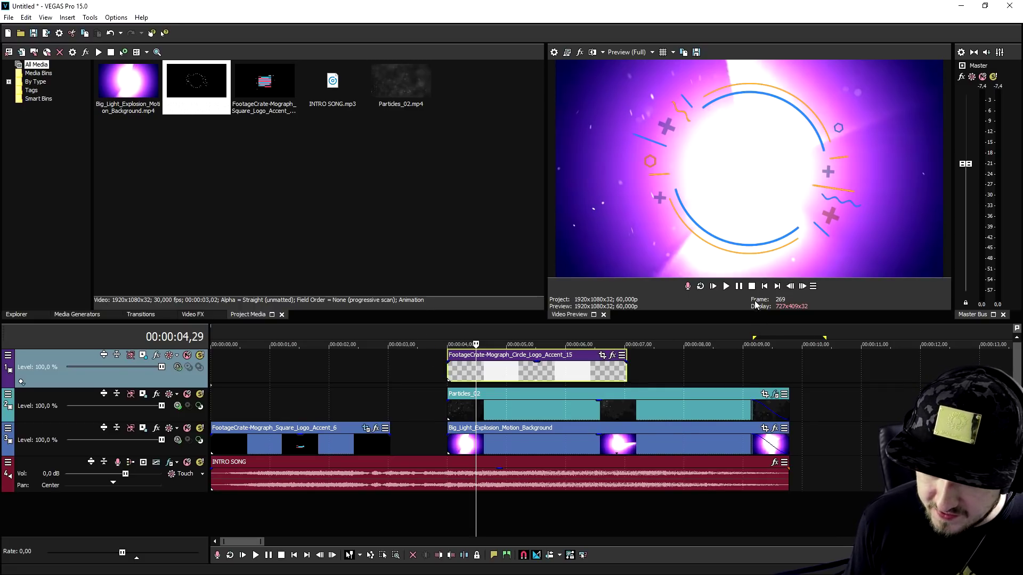
key(ctrl+Home)
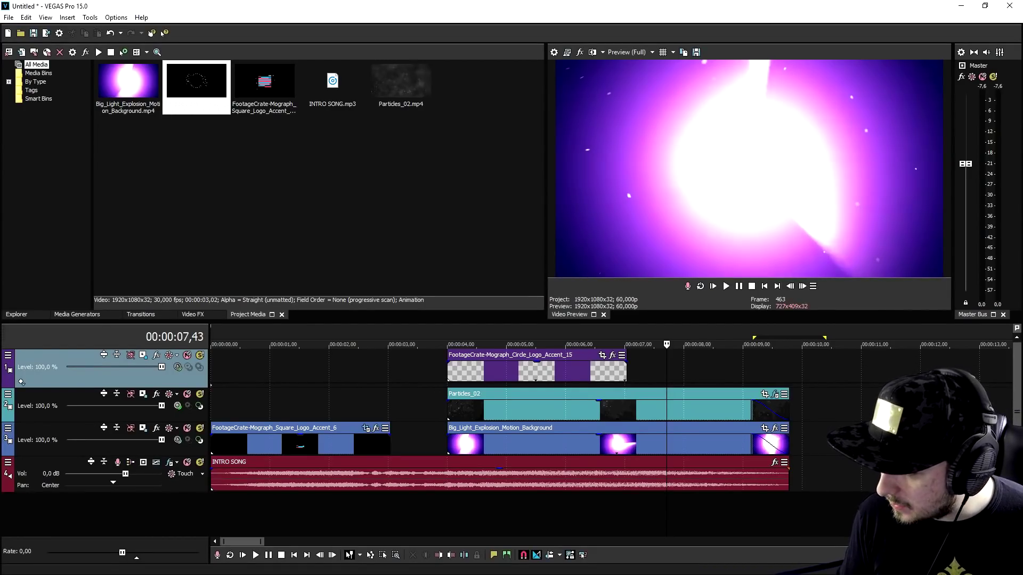
Add the JAH logo PNG as a new top track and preview it, pausing at 00:00:04,43.
drag(889, 311, 480, 379)
click(429, 368)
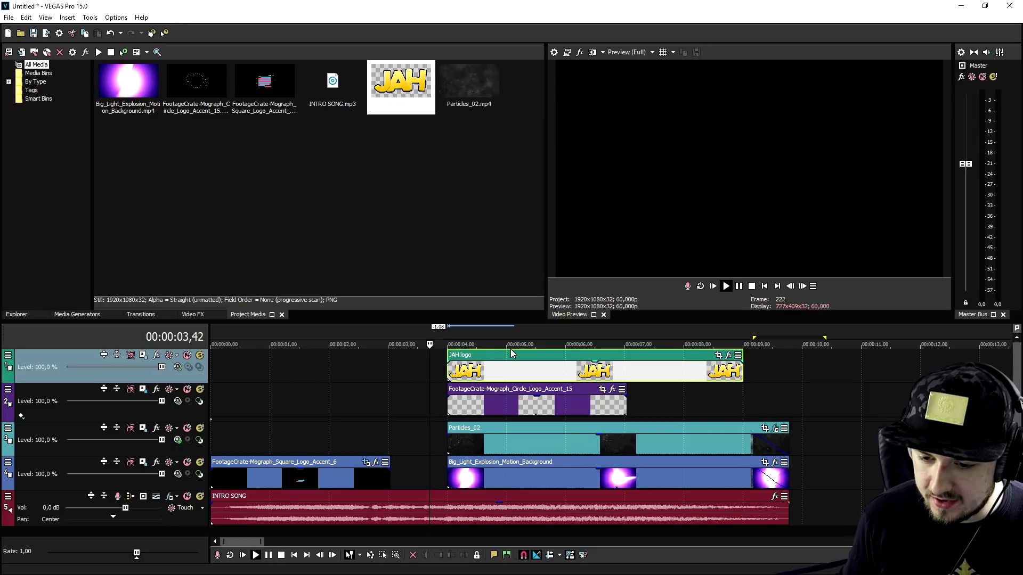
key(space)
key(Return)
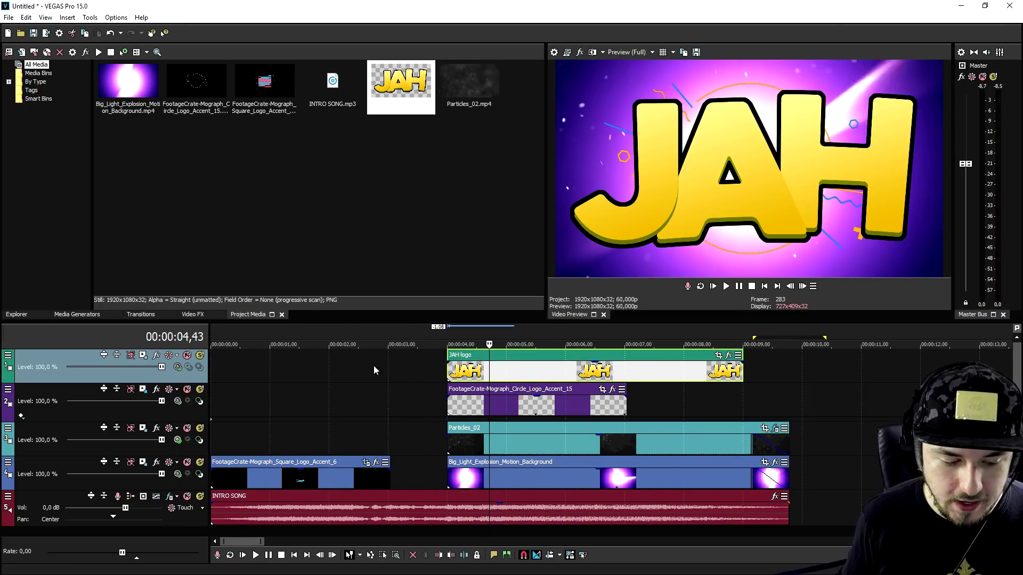
Shrink the JAH logo track's frame to about 1213x682 in Track Motion.
click(143, 355)
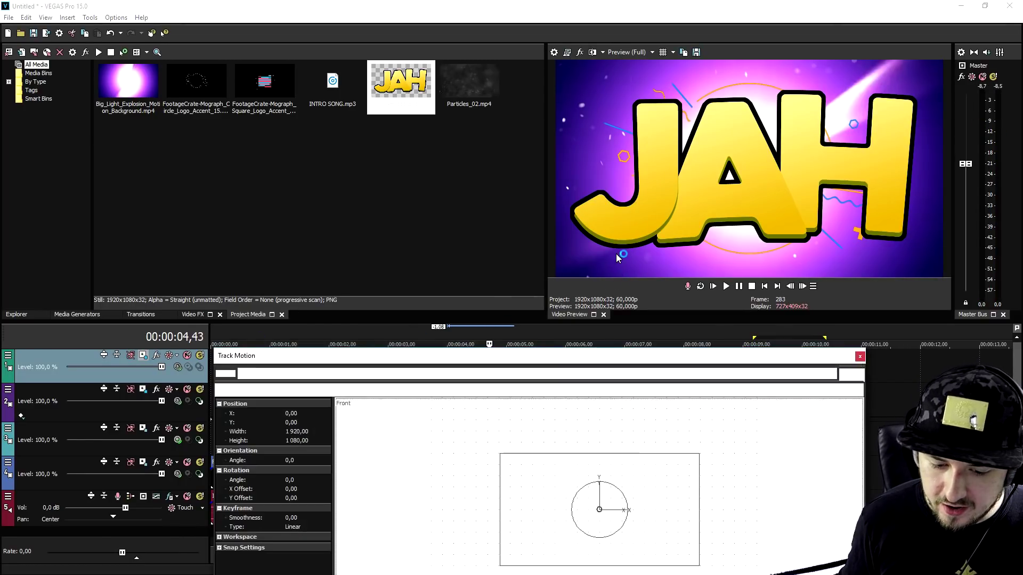
drag(699, 454, 627, 482)
click(860, 356)
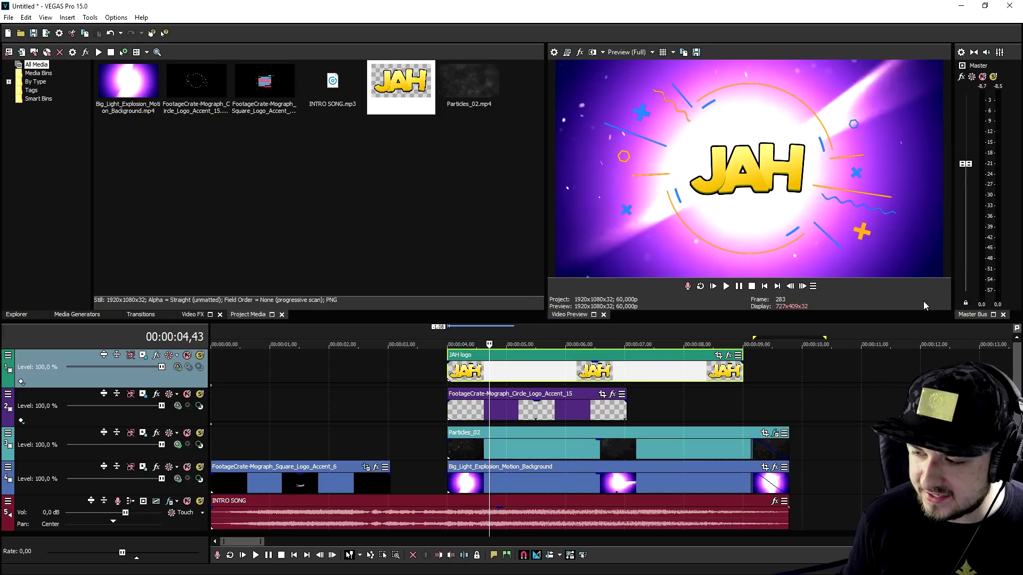
Extend the JAH logo event to end with the background clips, then preview the ending.
click(764, 286)
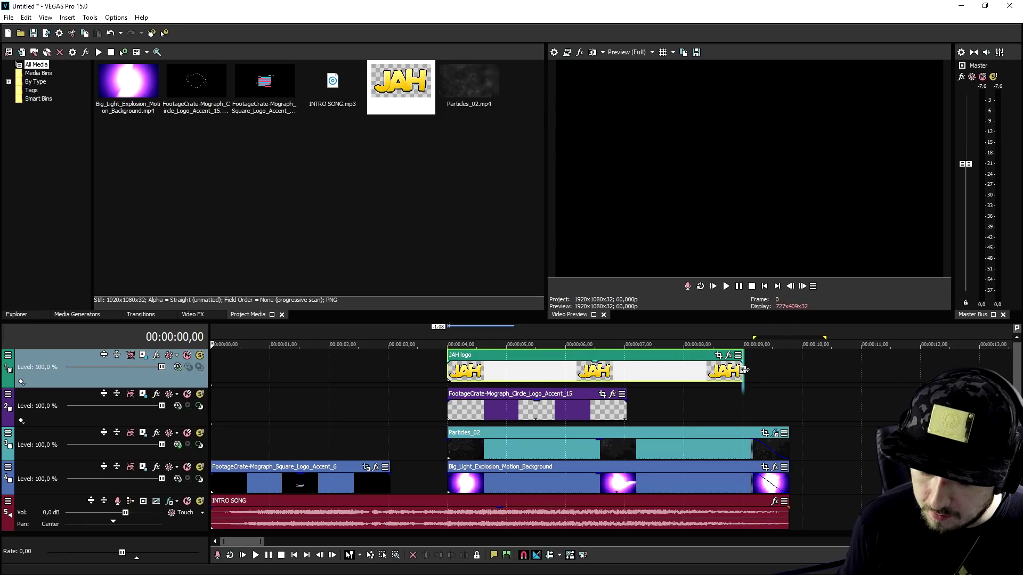
mouse_move(744, 369)
mouse_down()
mouse_move(800, 369)
mouse_move(789, 370)
mouse_move(787, 355)
mouse_move(756, 376)
mouse_up()
click(755, 449)
key(space)
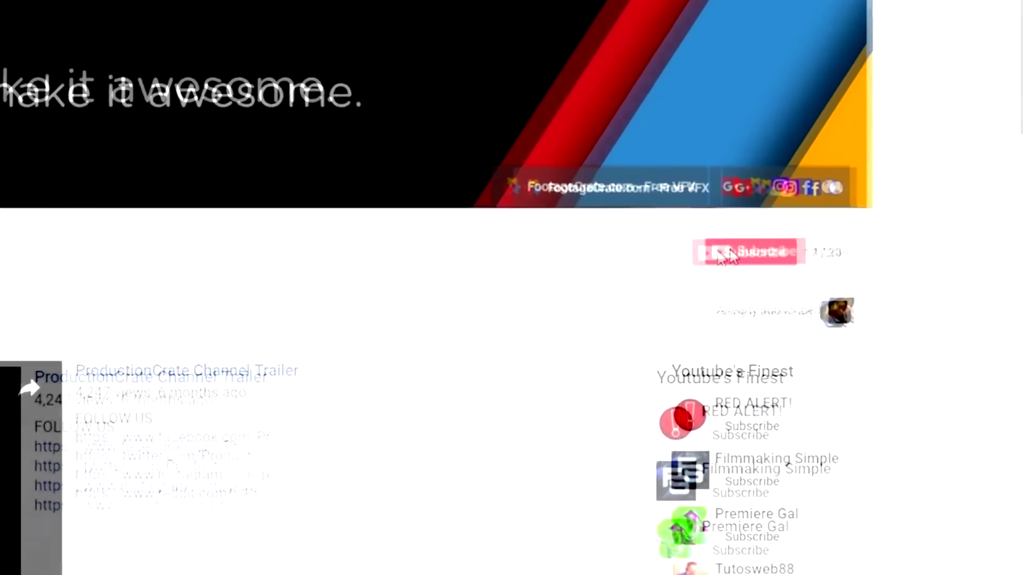
Subscribe to ProductionCrate and save Occasional notifications from the bell.
click(847, 239)
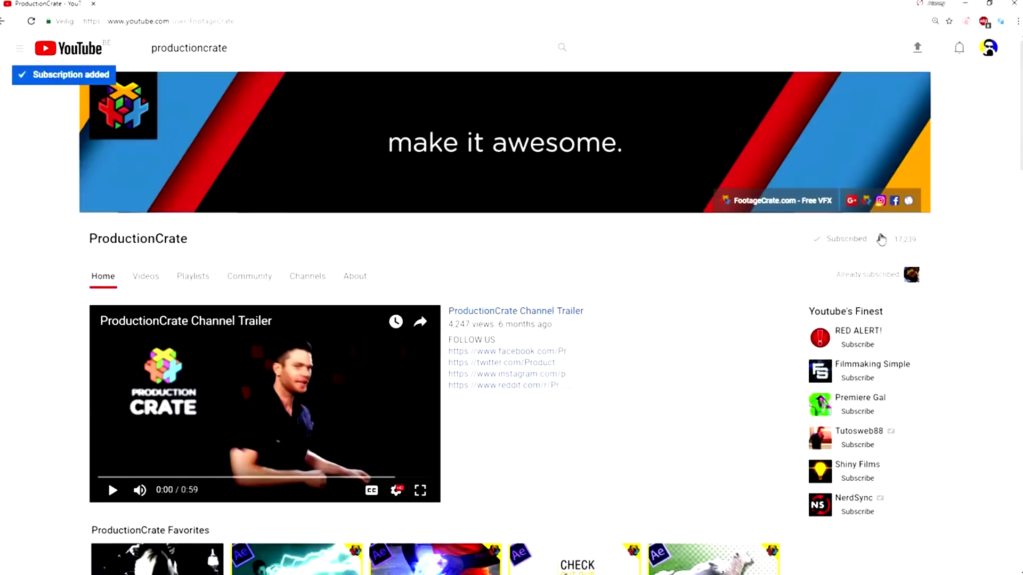
click(880, 239)
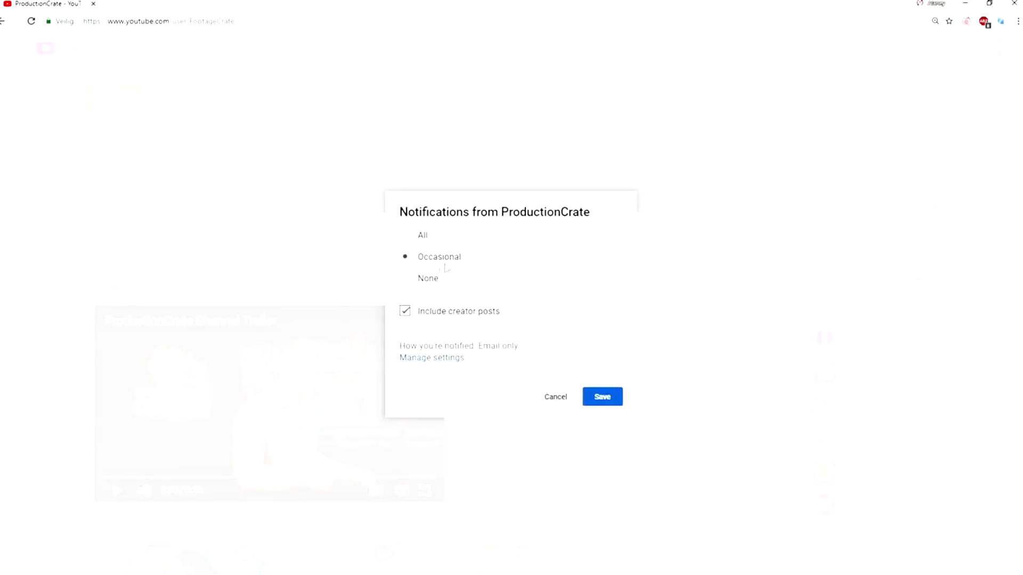
click(602, 396)
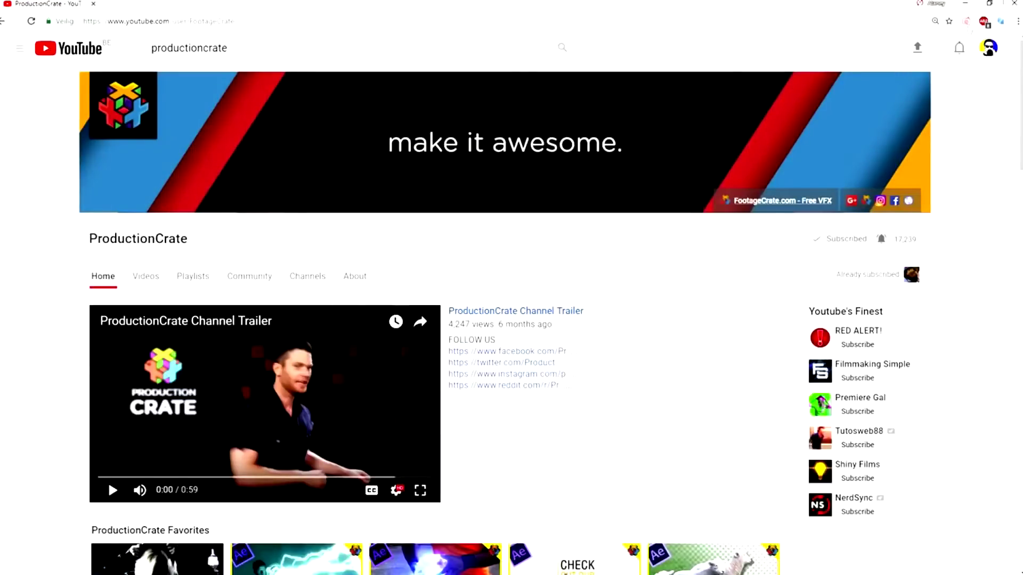